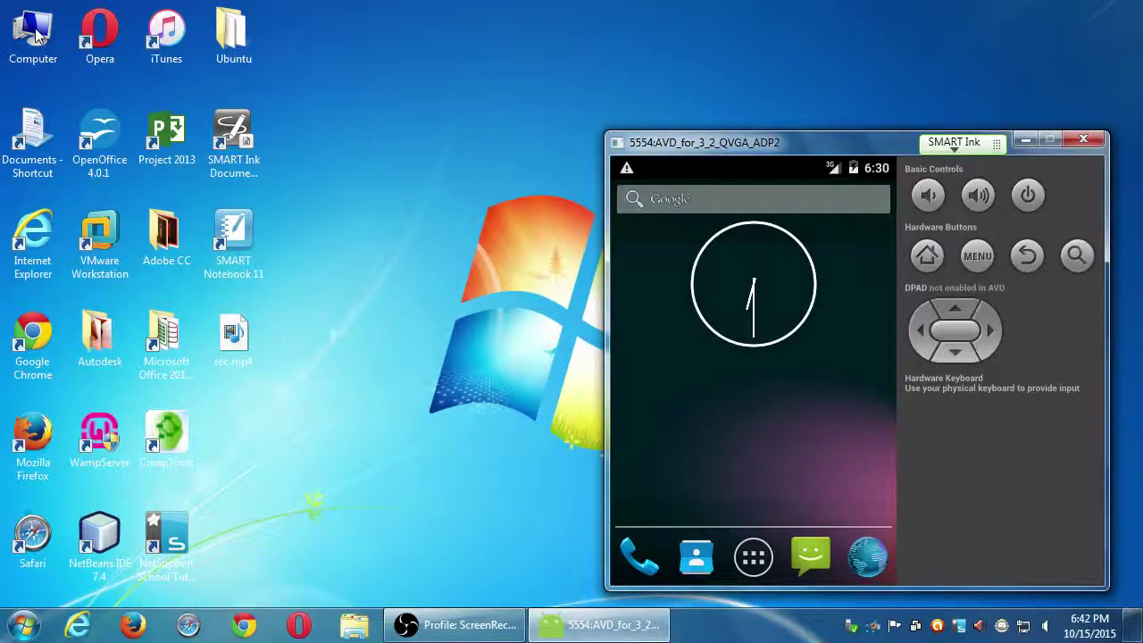
- Open the Campos Android II folder on the classroom data (Z:) network drive
left_click(32, 40)
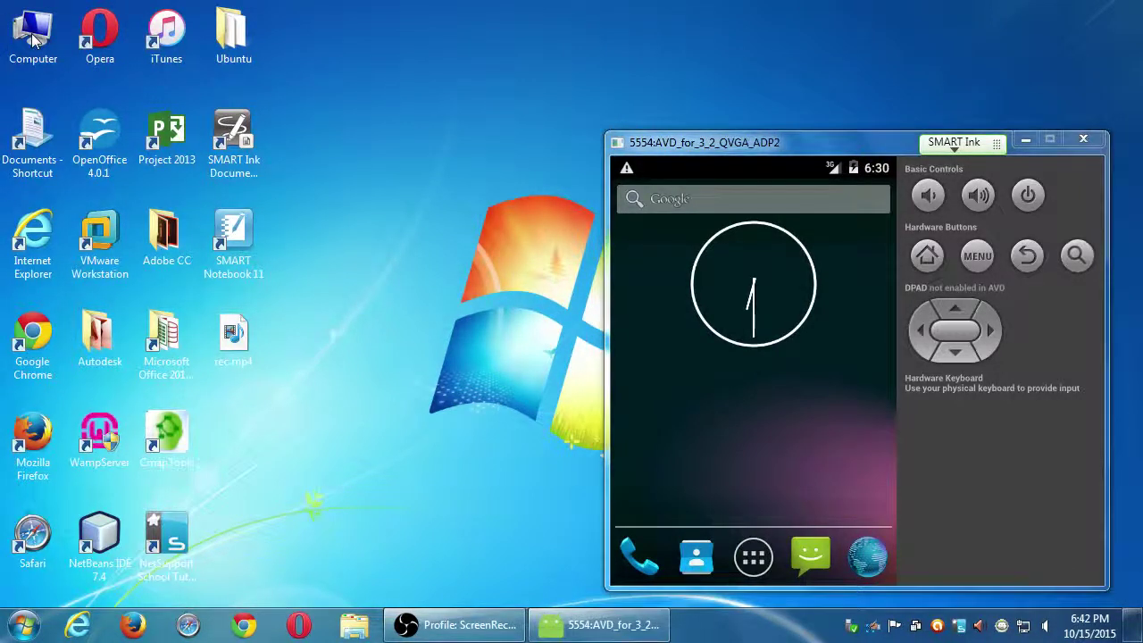
double_click(32, 39)
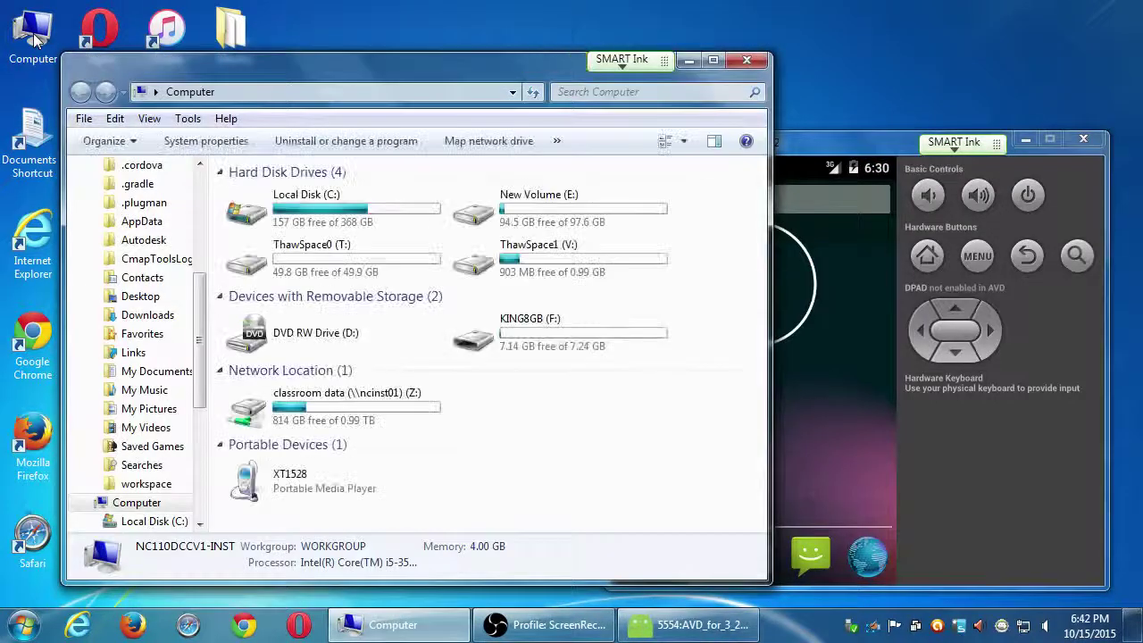
double_click(291, 409)
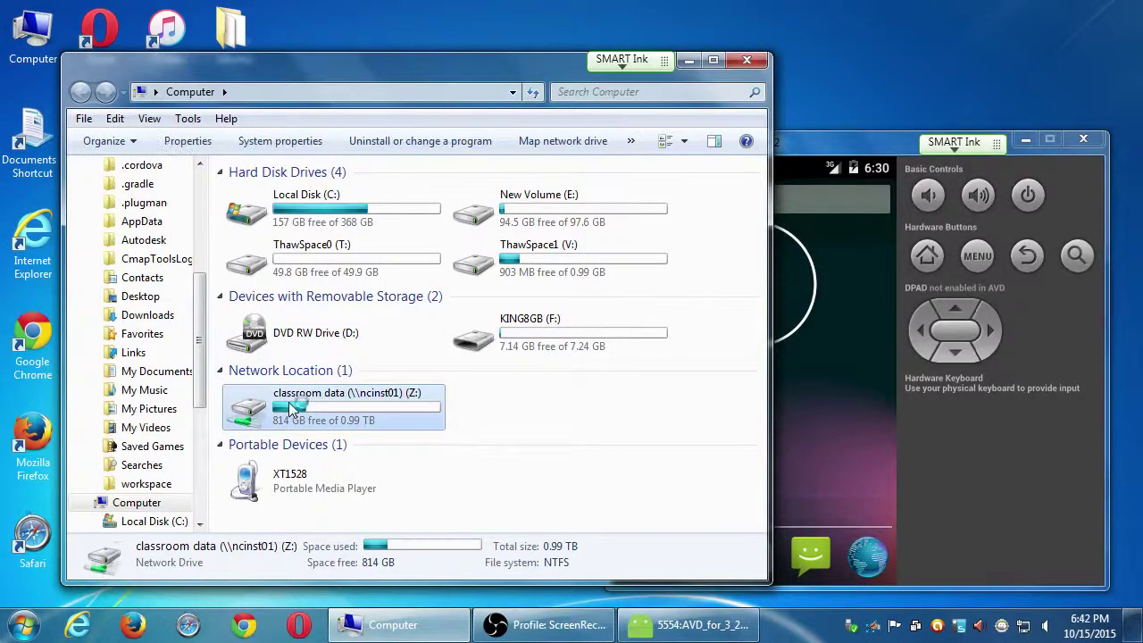
left_click(310, 323)
key("c")
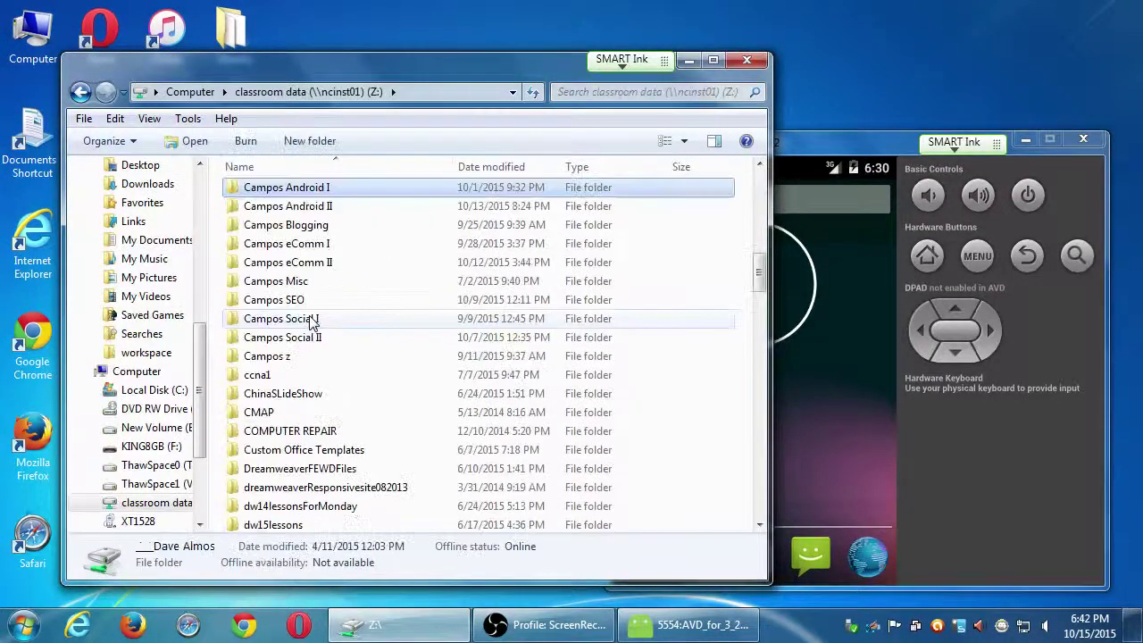
double_click(327, 209)
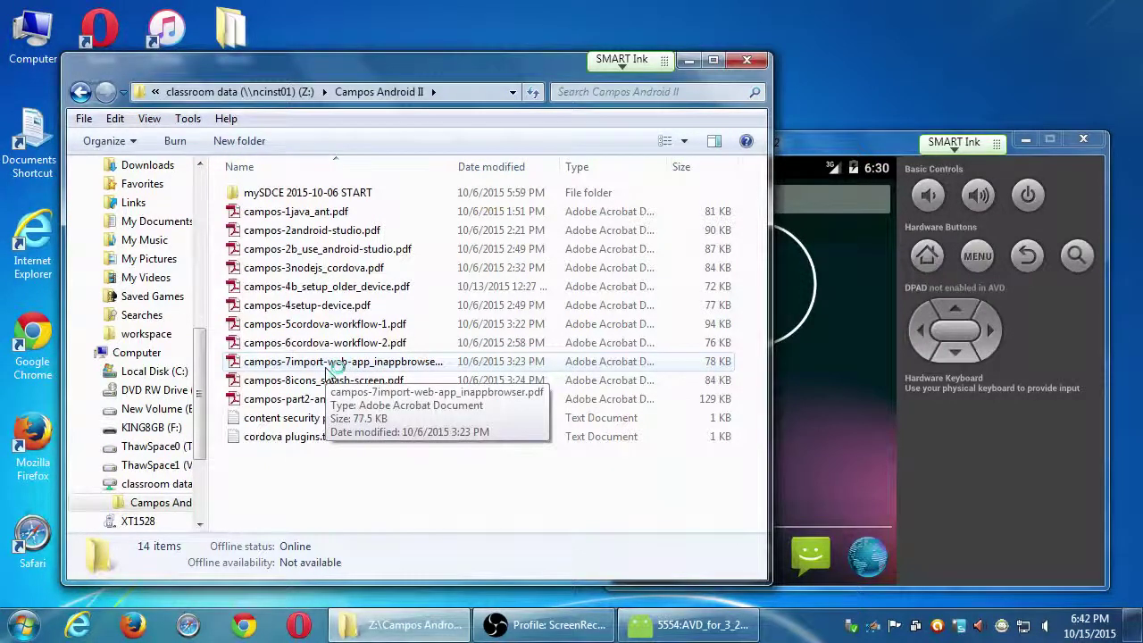
- Magnify the screen to read the file names in the Campos Android II folder, and return the magnification to 100%
key("super+plus")
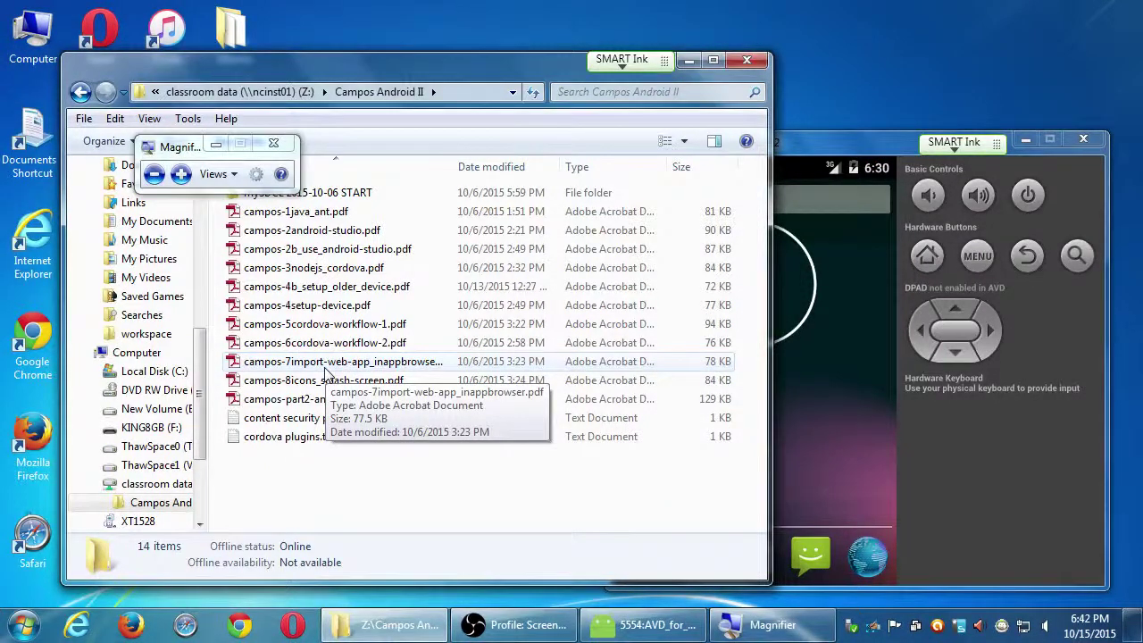
key("super+plus")
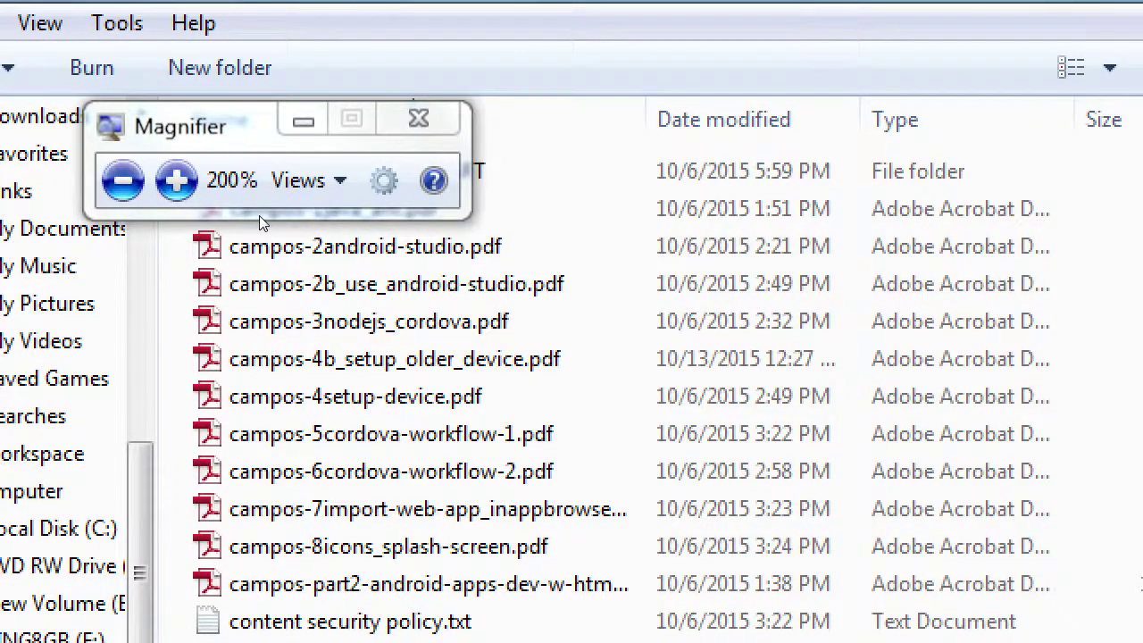
key("super+plus")
key("super+minus")
key("super+minus")
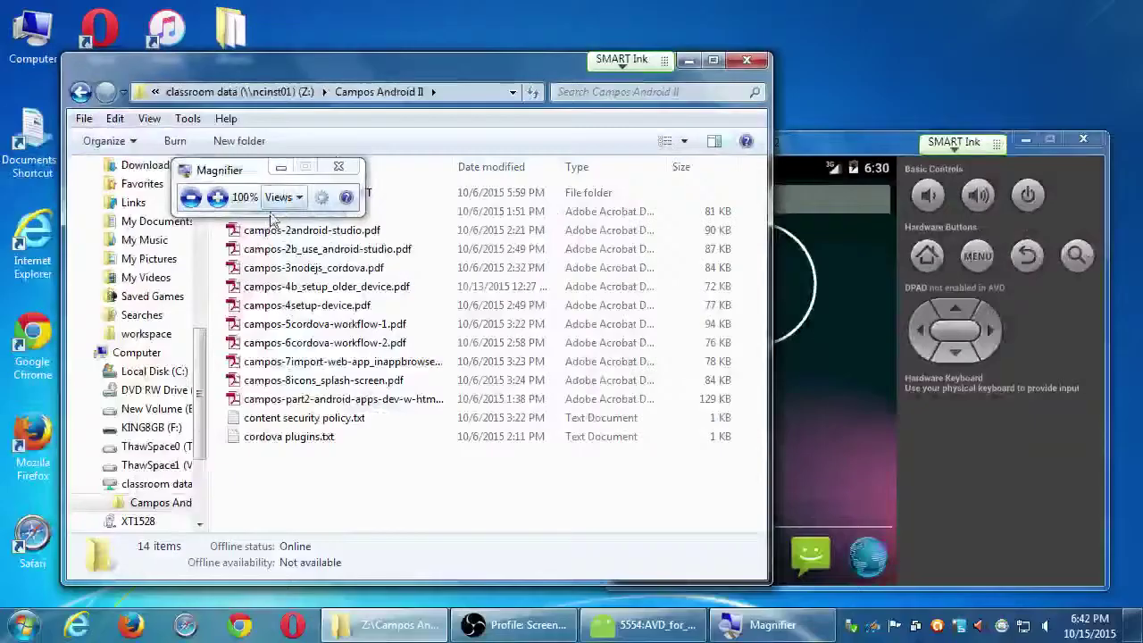
- Copy campos-7import-web-app_inappbrowser.pdf and campos-8icons_splash-screen.pdf to the desktop, close the folder, and move the emulator window clear of them
left_click(284, 362)
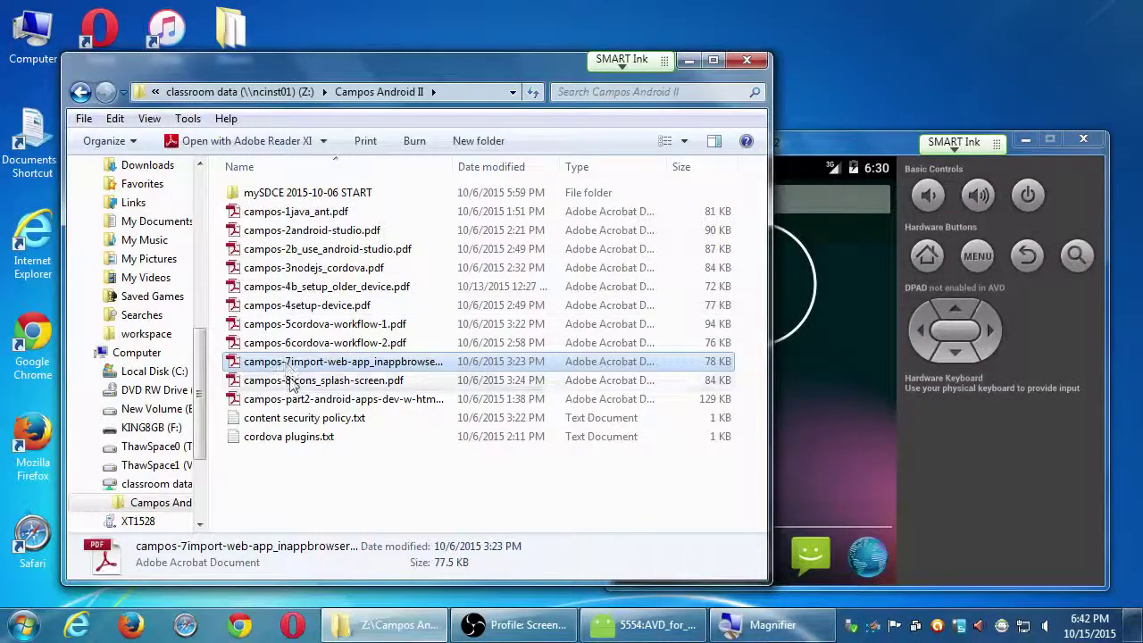
left_click(290, 381, "ctrl")
left_click_drag(291, 380, 932, 90)
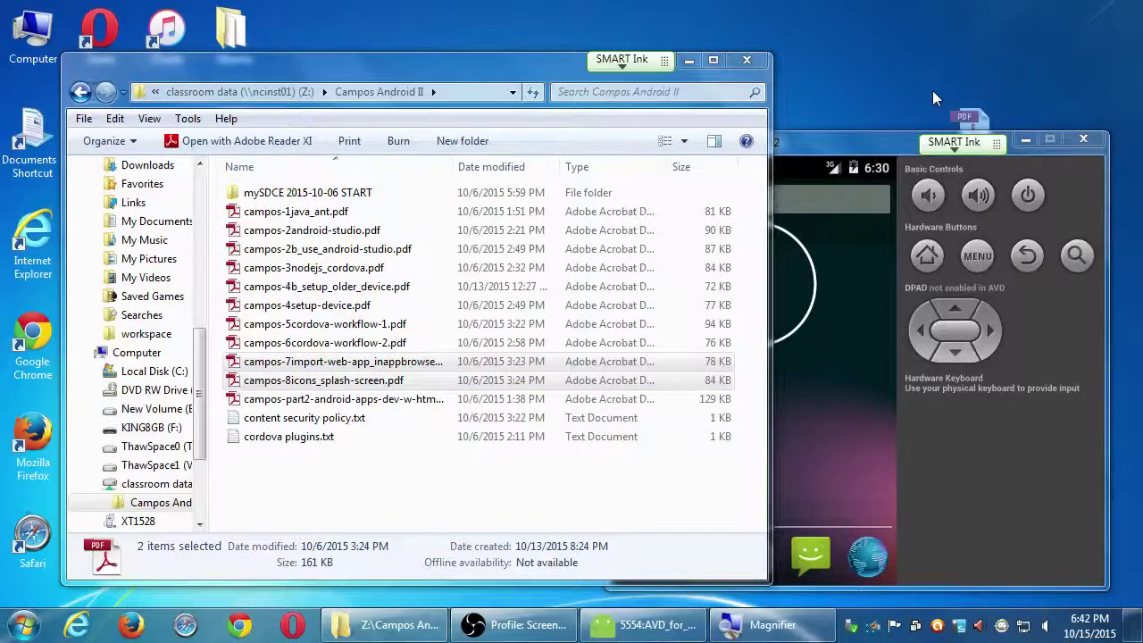
left_click(747, 59)
left_click_drag(906, 146, 898, 338)
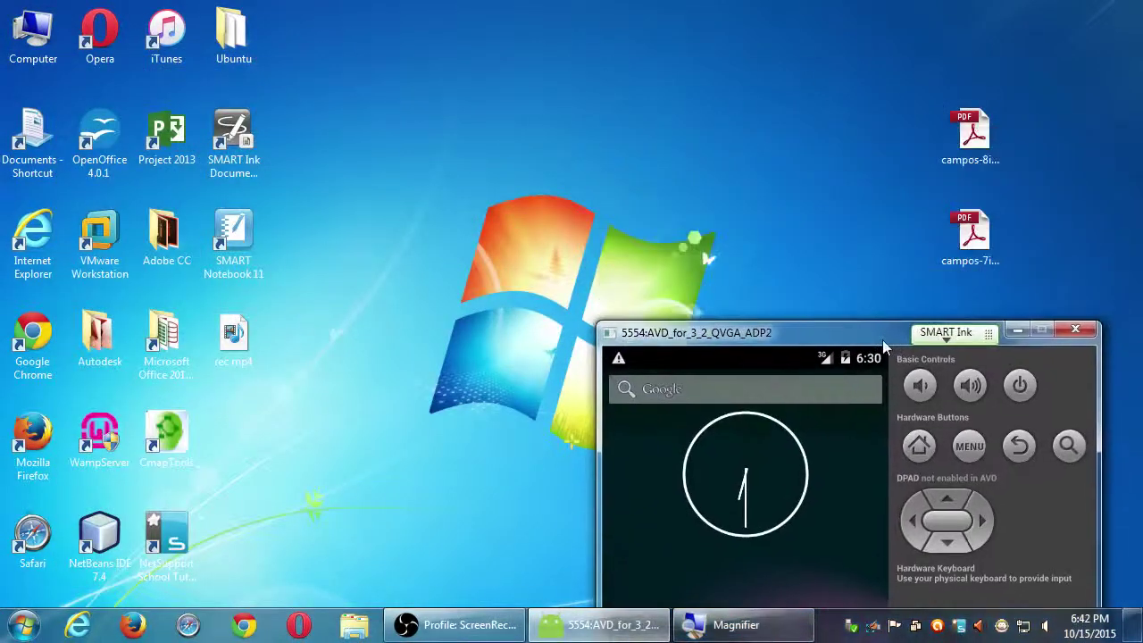
- Open campos-7import-web-app_inappbrowser.pdf from the desktop, maximize it, and read the instructions for importing a web app to Cordova
left_click(973, 228)
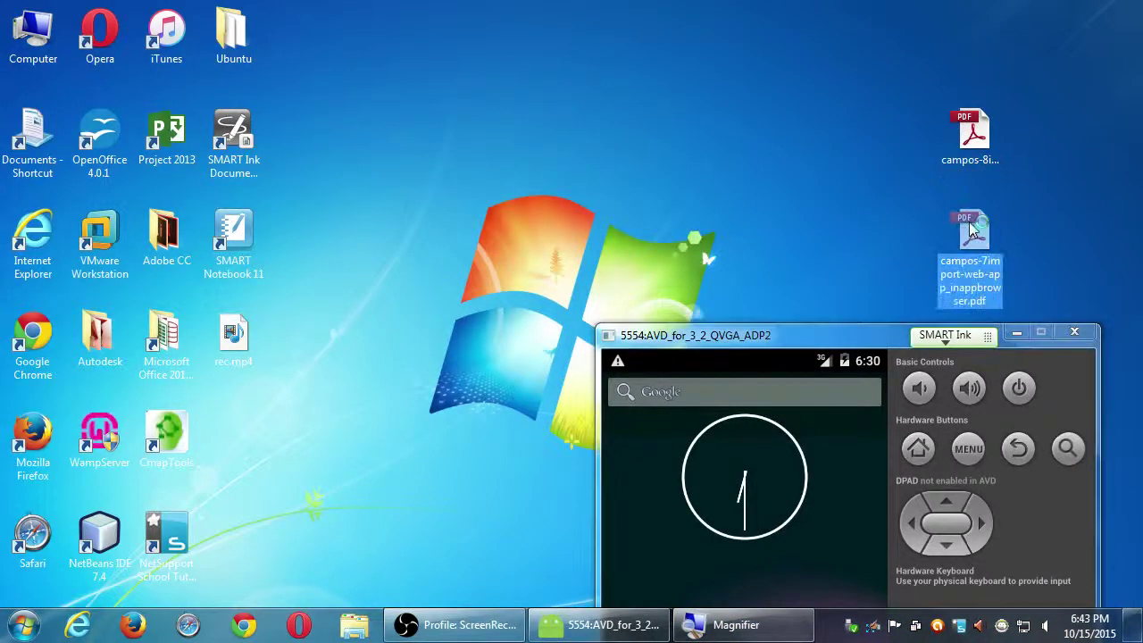
left_click(784, 203)
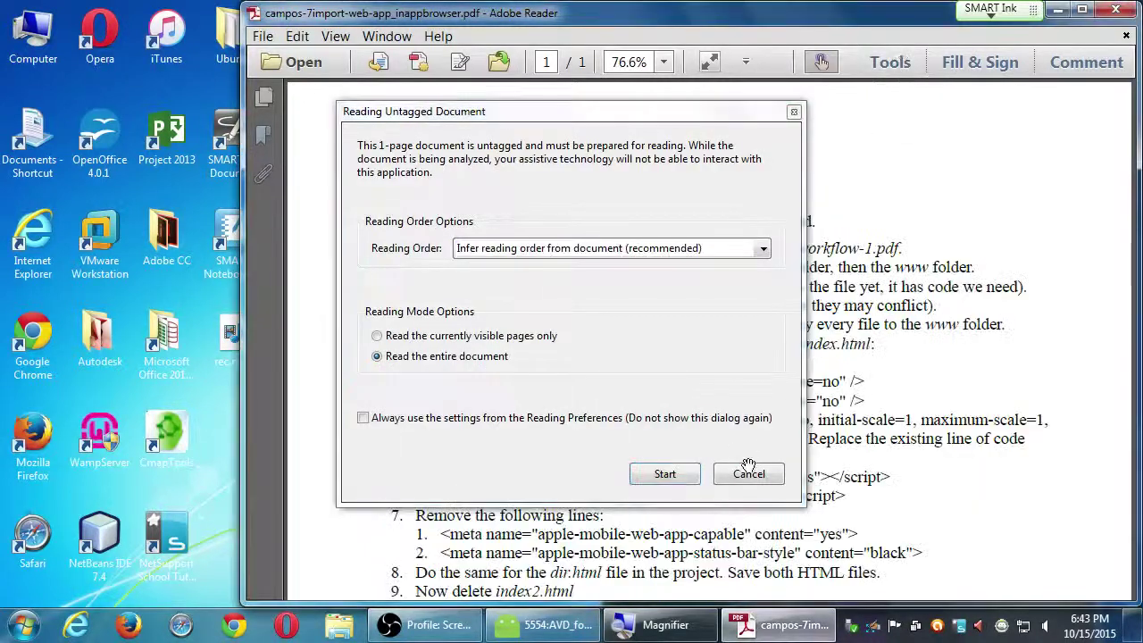
left_click(686, 476)
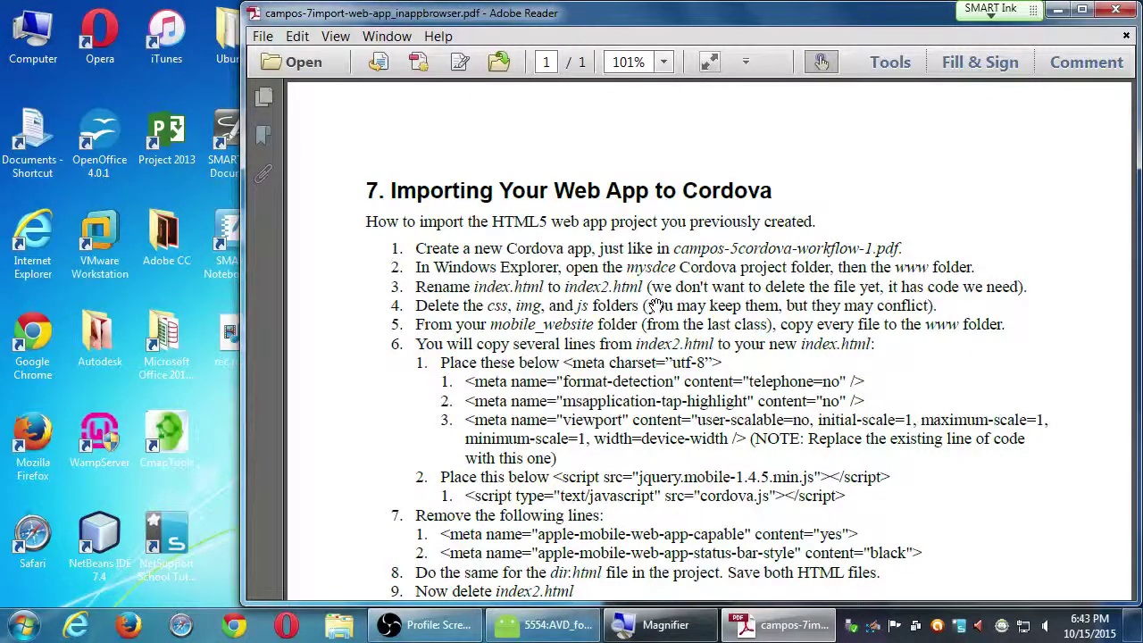
key("super+Up")
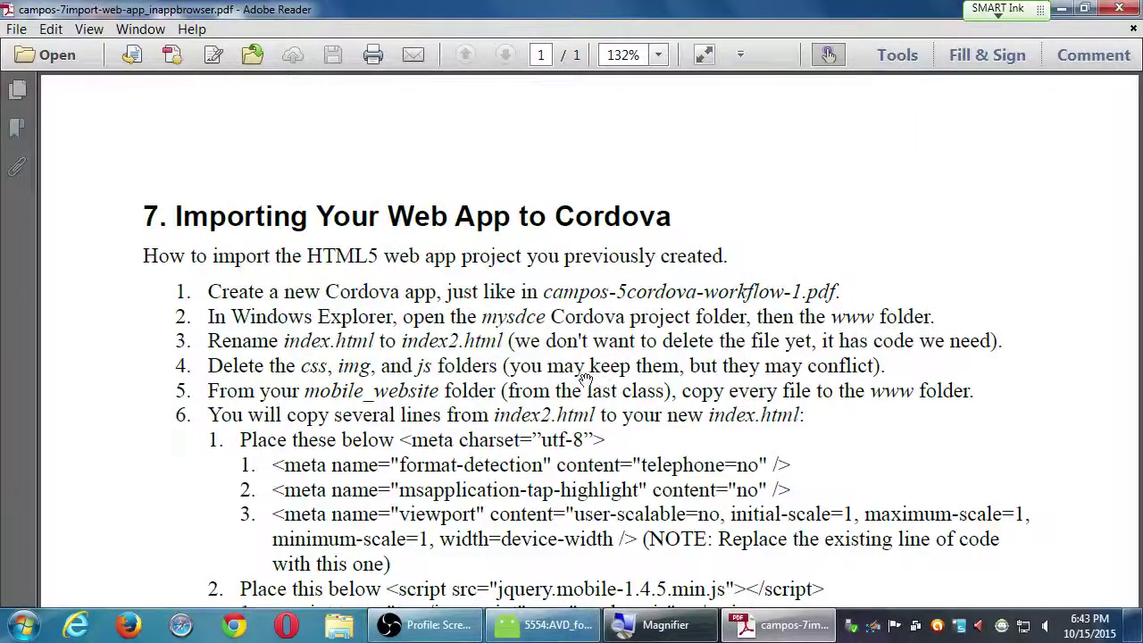
scroll(555, 317, "down", 1)
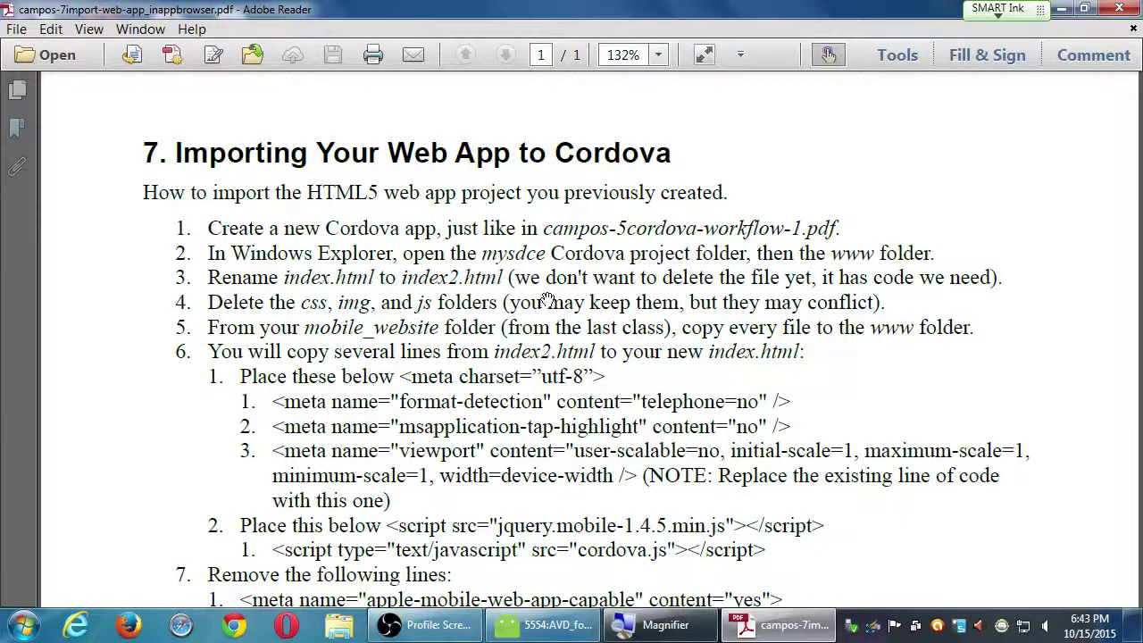
scroll(525, 323, "down", 1)
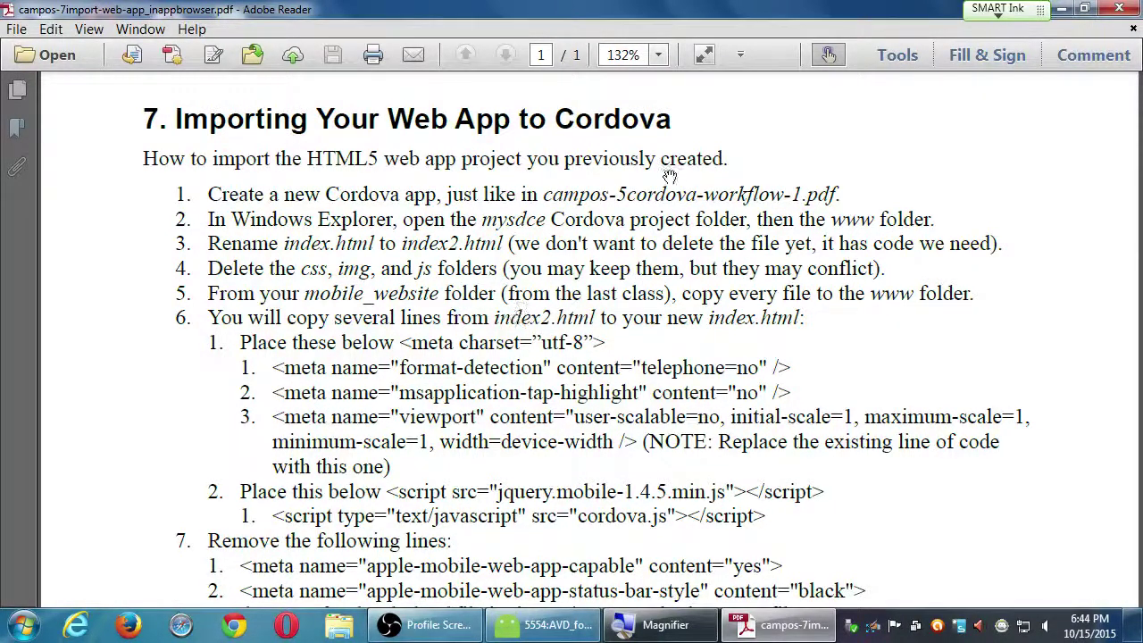
- Open the apps folder on the KING8GB (F:) drive in a new file explorer window
key("super+e")
left_click_drag(474, 56, 752, 32)
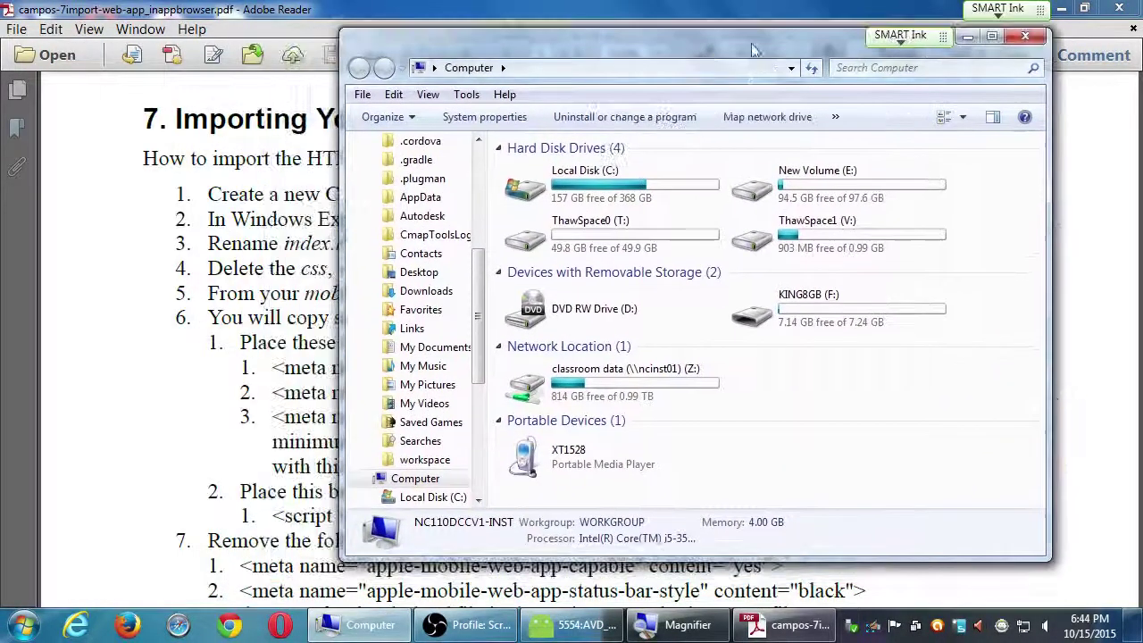
double_click(764, 319)
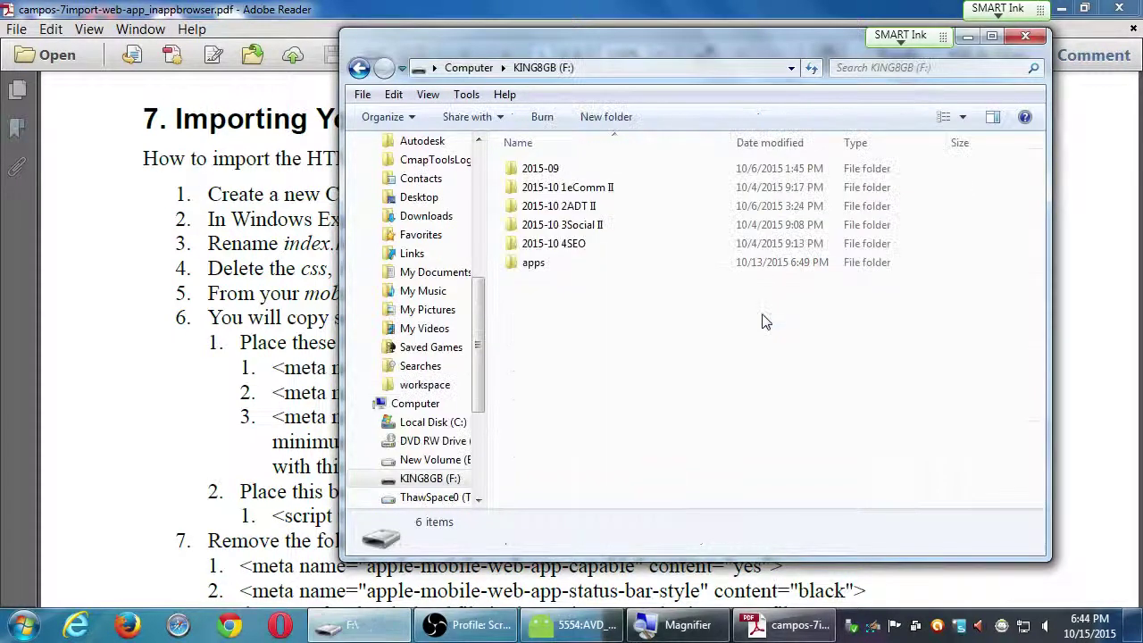
left_click(536, 268)
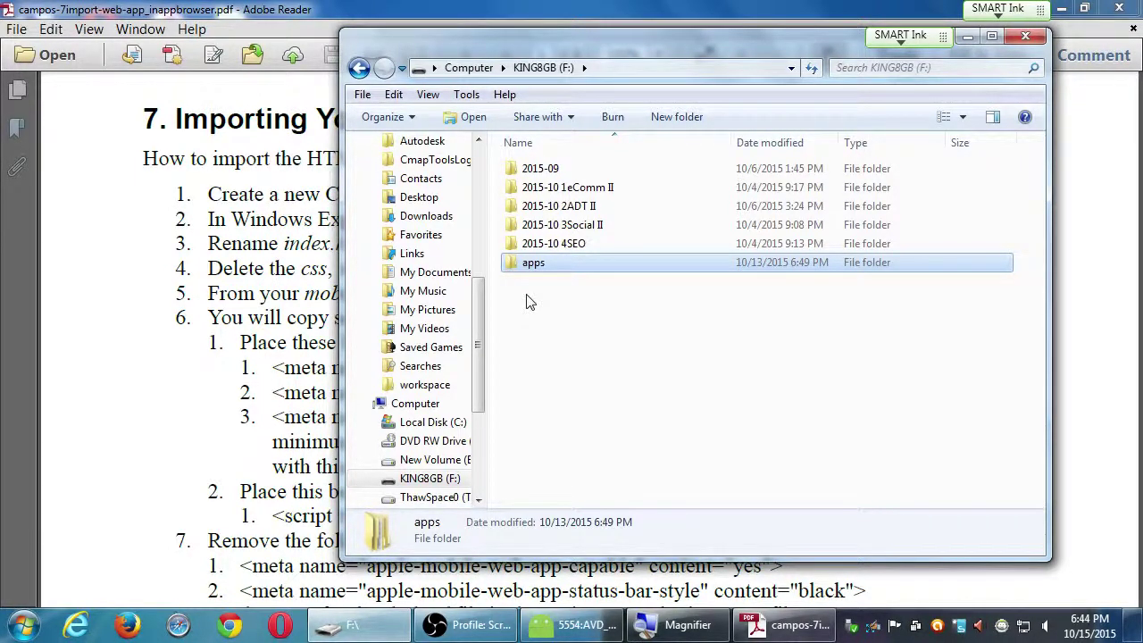
key("Return")
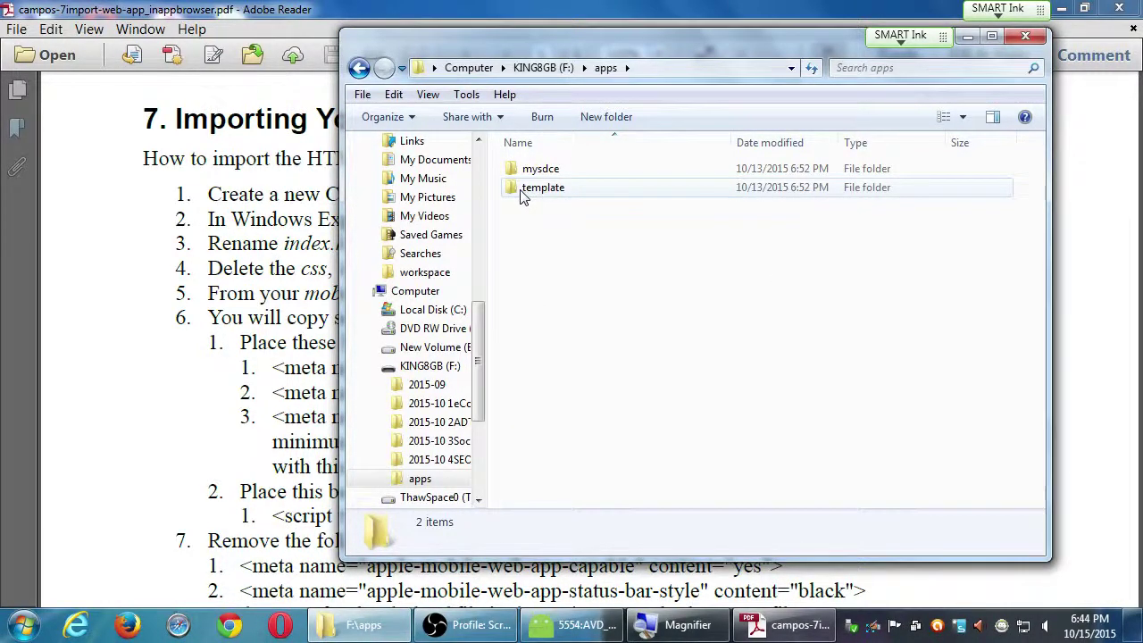
- Look at the contents of the template project folder and return to the apps folder
double_click(523, 195)
left_click(542, 253)
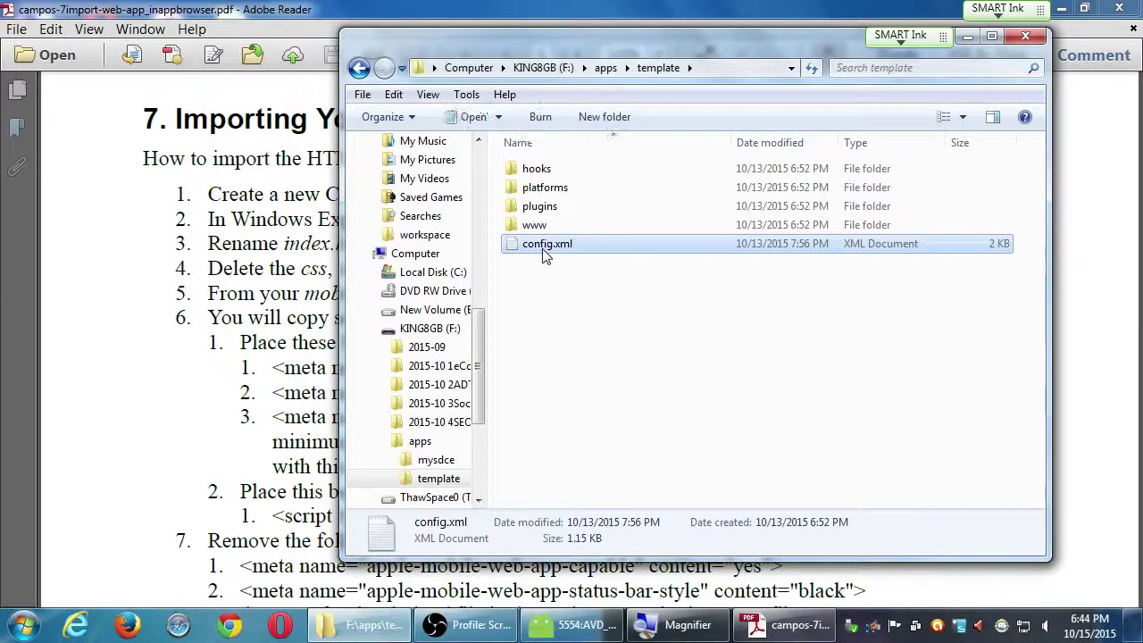
key("BackSpace")
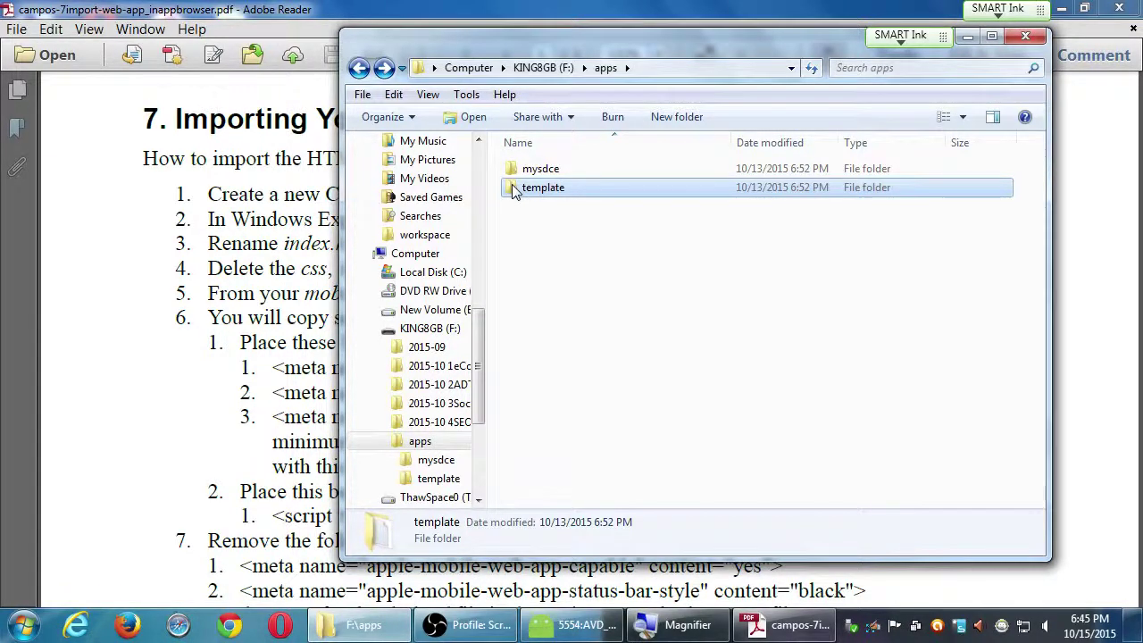
- Minimize the PDF and place a second file explorer window beside the apps folder window
left_click_drag(548, 34, 339, 59)
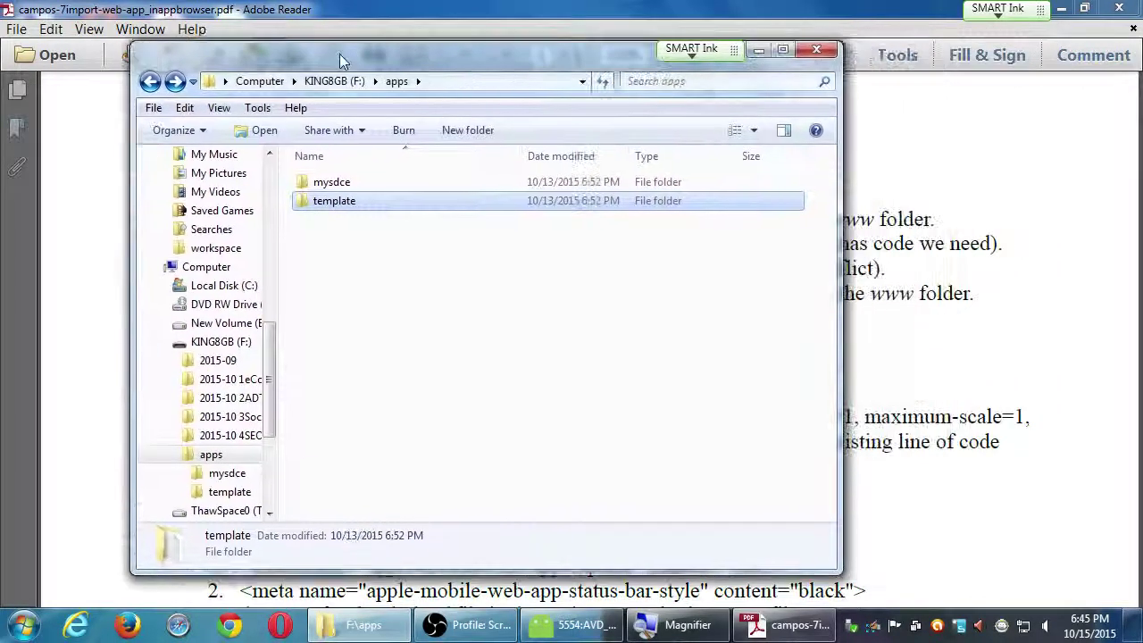
left_click(1061, 8)
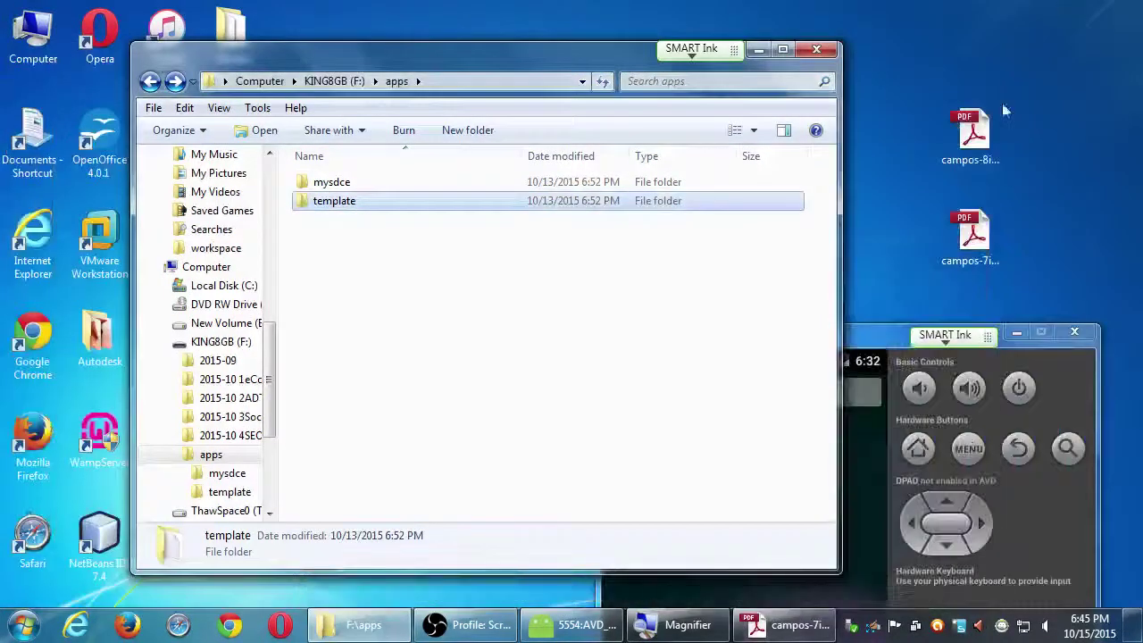
key("super+e")
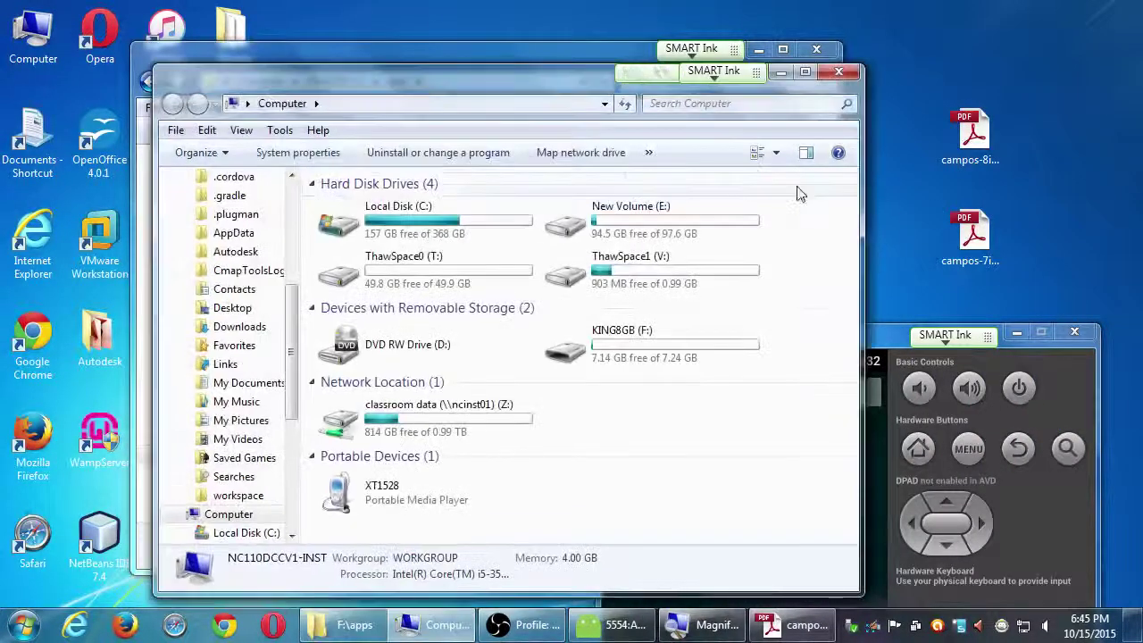
left_click_drag(541, 85, 934, 53)
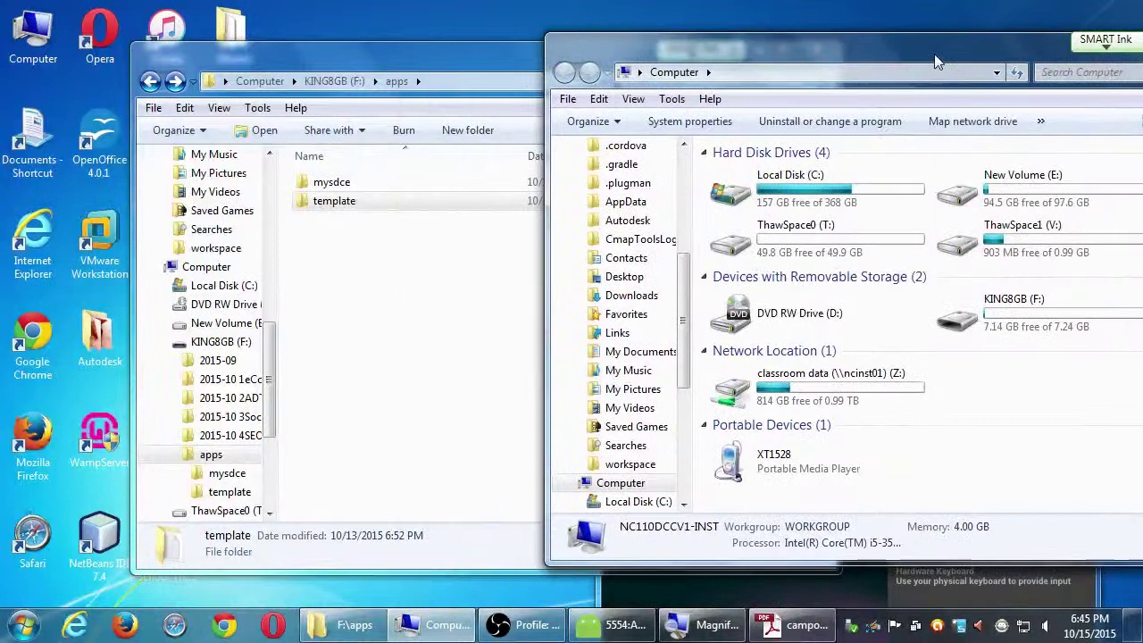
- Copy the template folder from the apps folder into Campos Android II on the classroom data (Z:) drive
double_click(851, 397)
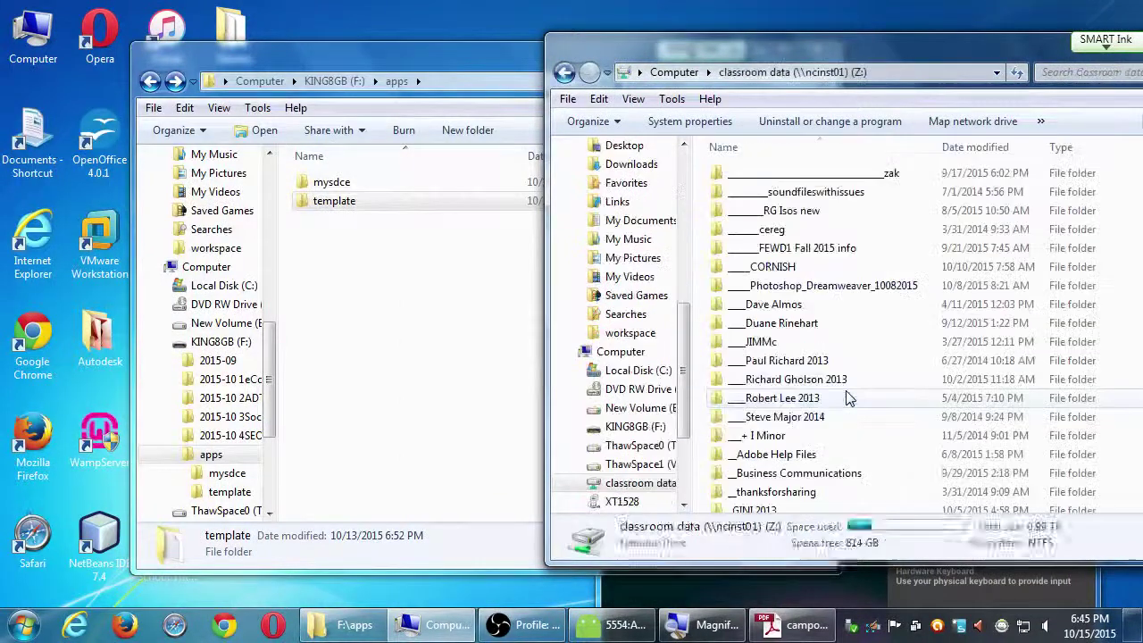
left_click(775, 402)
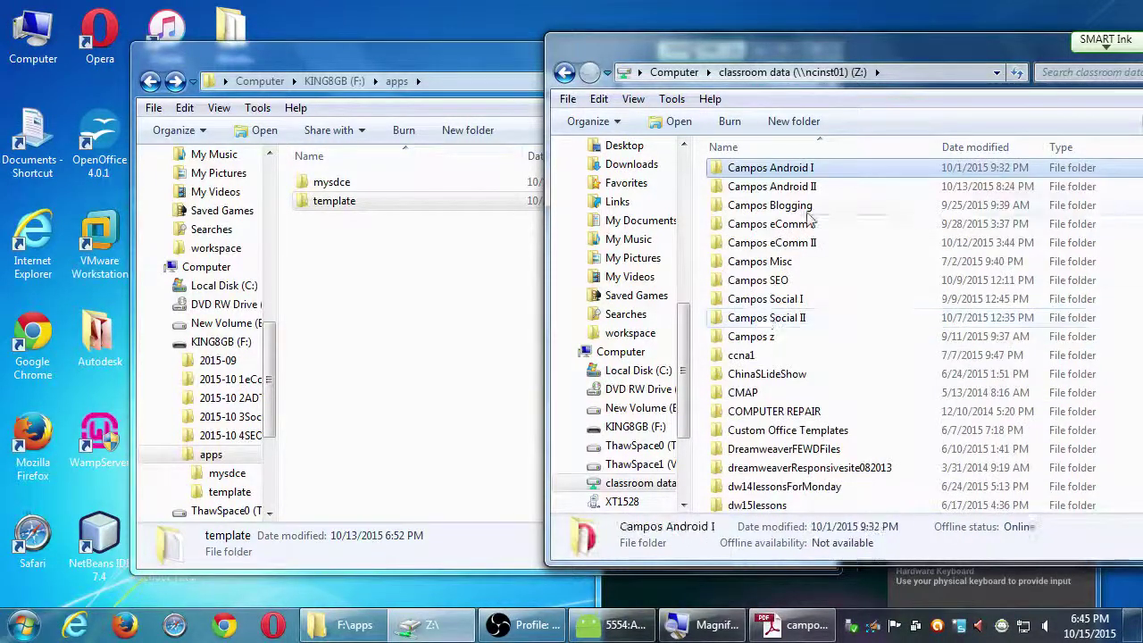
double_click(746, 186)
left_click_drag(343, 204, 908, 486)
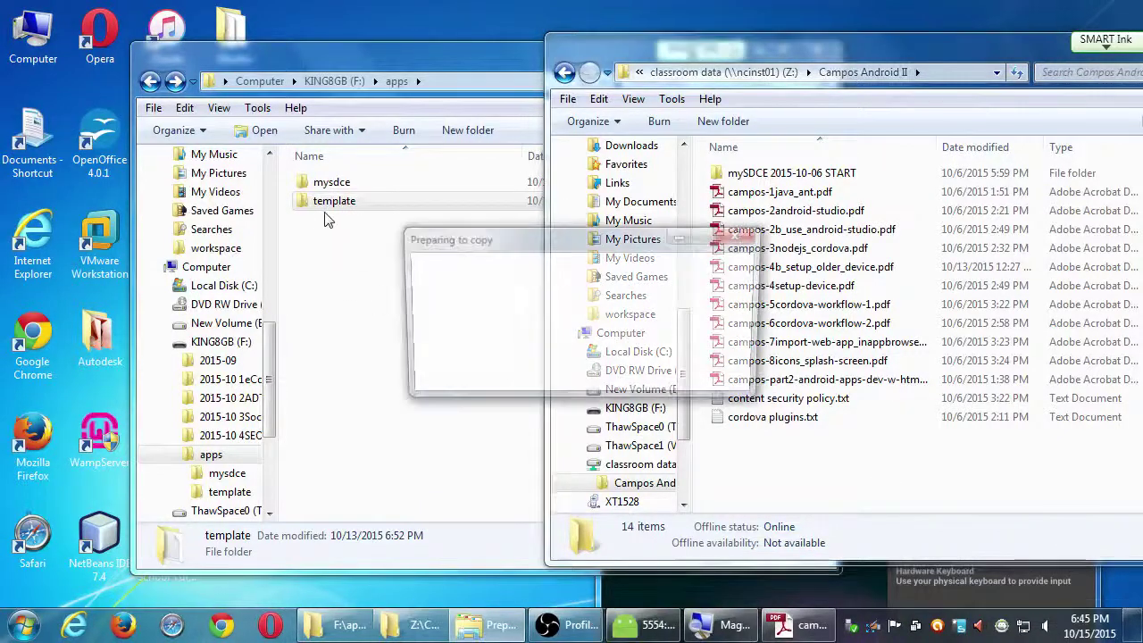
left_click_drag(460, 249, 669, 232)
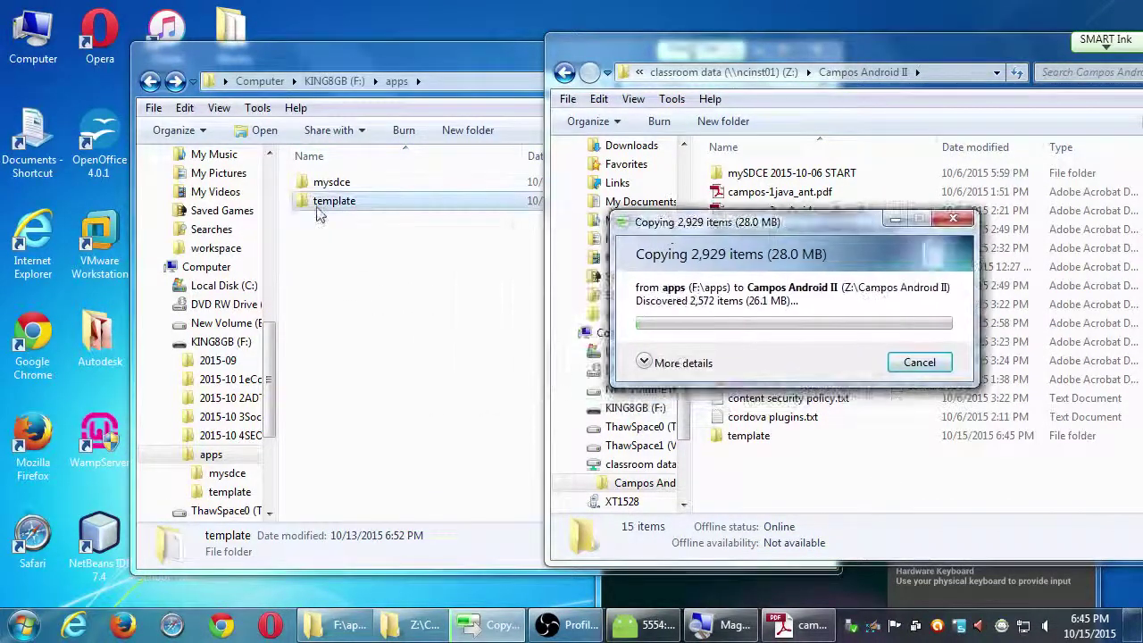
- Rename the mysdce folder in the apps folder as "mysdce 2015-10-13"
left_click(331, 181)
key("F2")
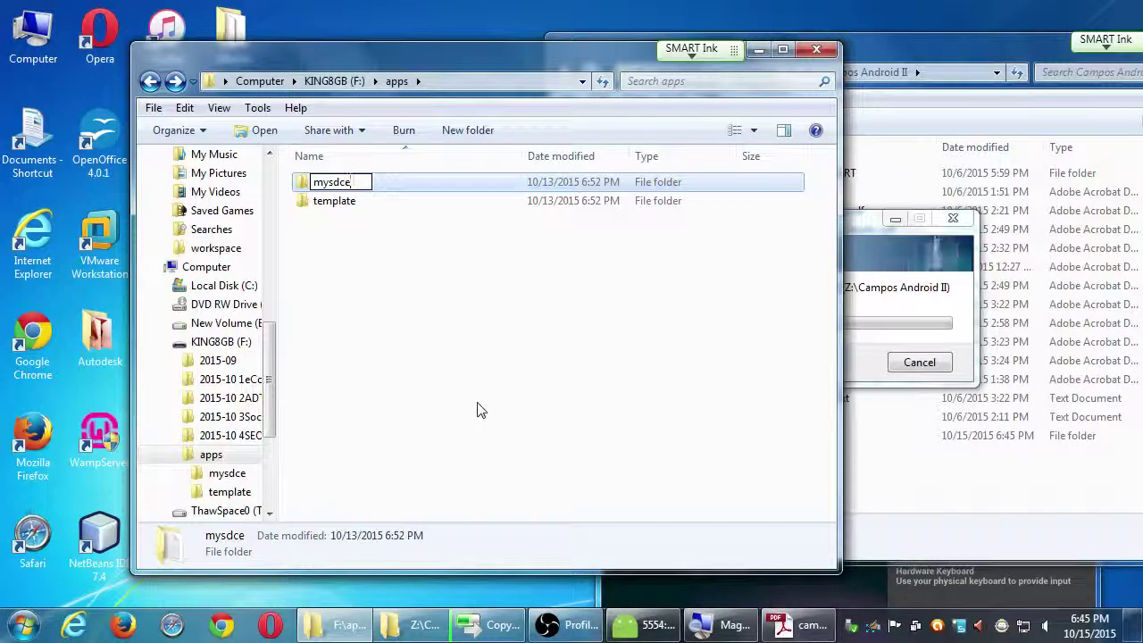
type("2015-")
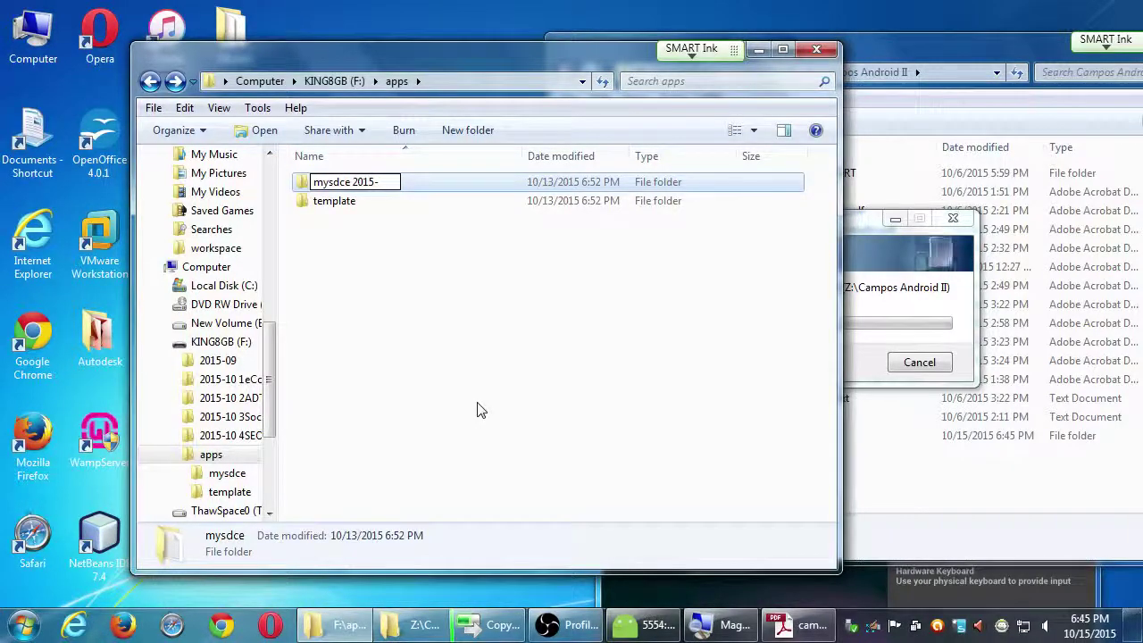
type("10-13")
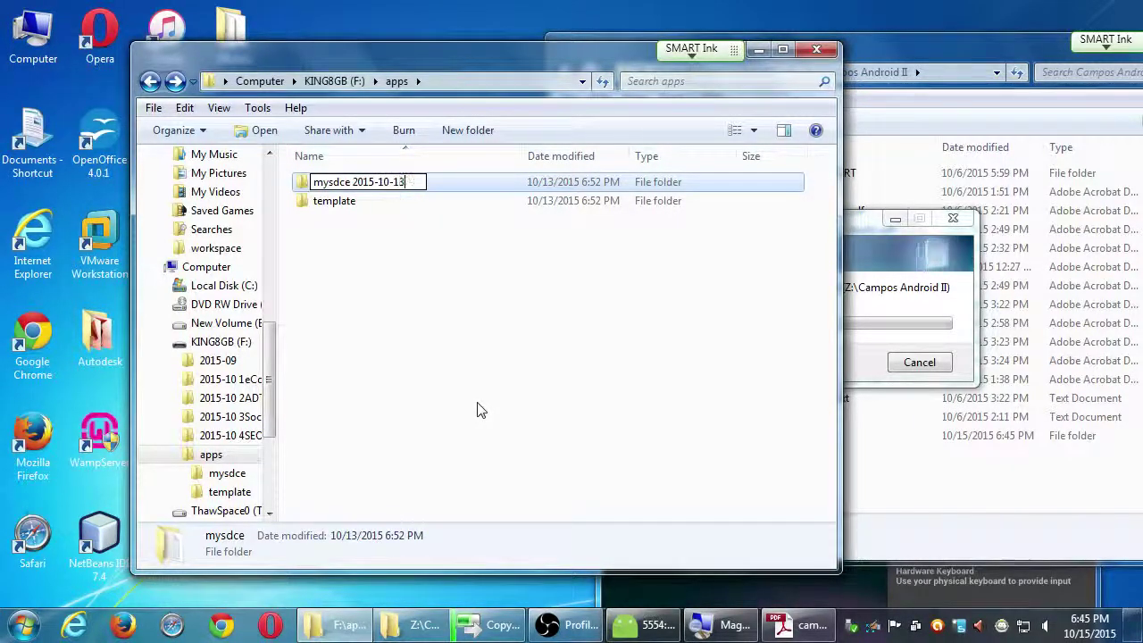
key("Return")
left_click(855, 232)
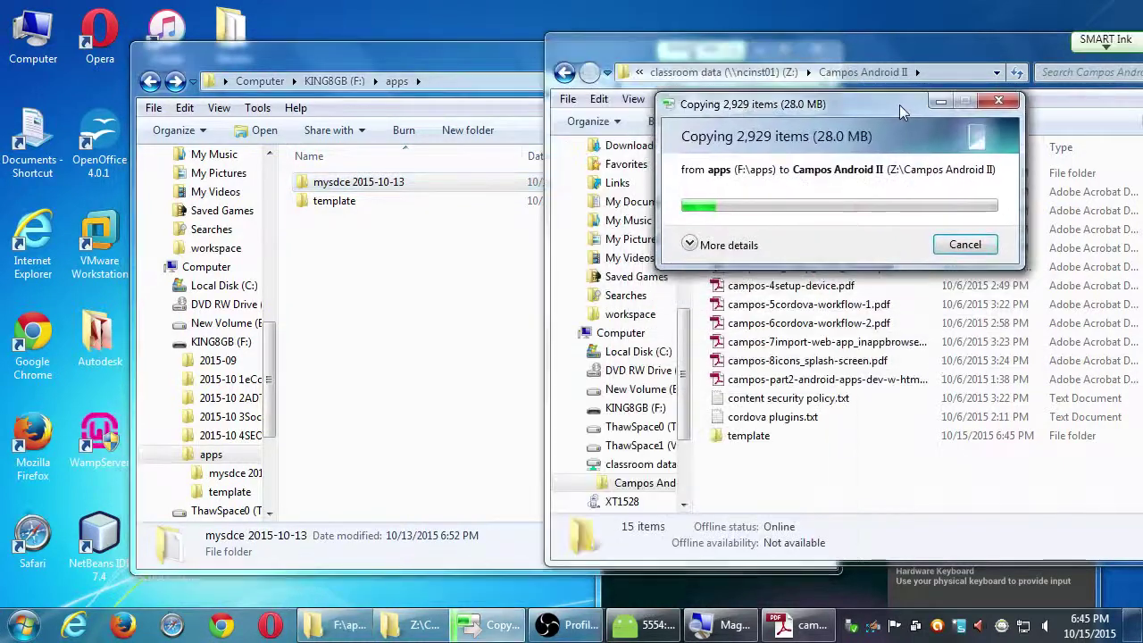
- Copy the mysdce 2015-10-13 folder from apps into Campos Android II on the classroom data (Z:) drive and refresh the listing
mouse_move(845, 485)
left_mouse_down()
mouse_move(870, 549)
mouse_move(847, 493)
left_mouse_up()
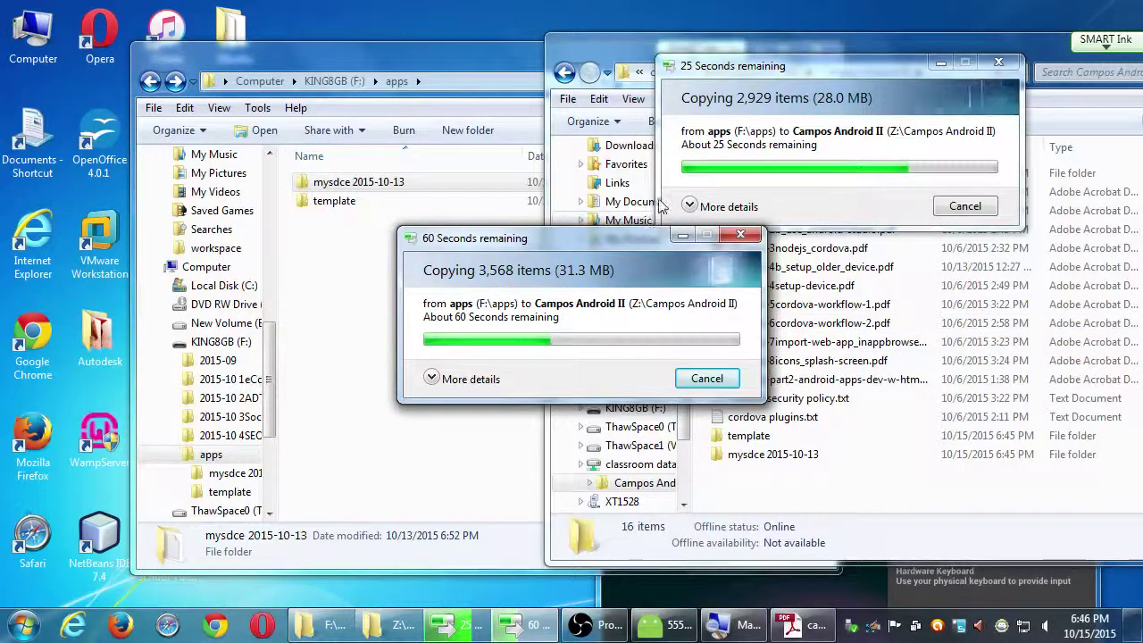
left_click_drag(788, 69, 791, 31)
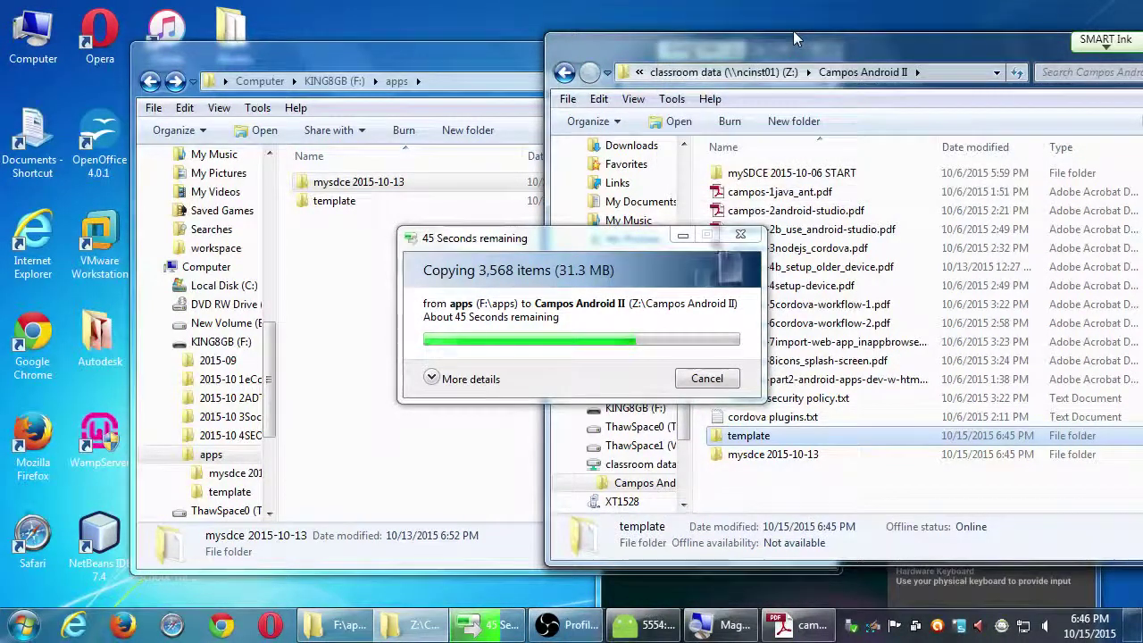
left_click_drag(606, 237, 523, 246)
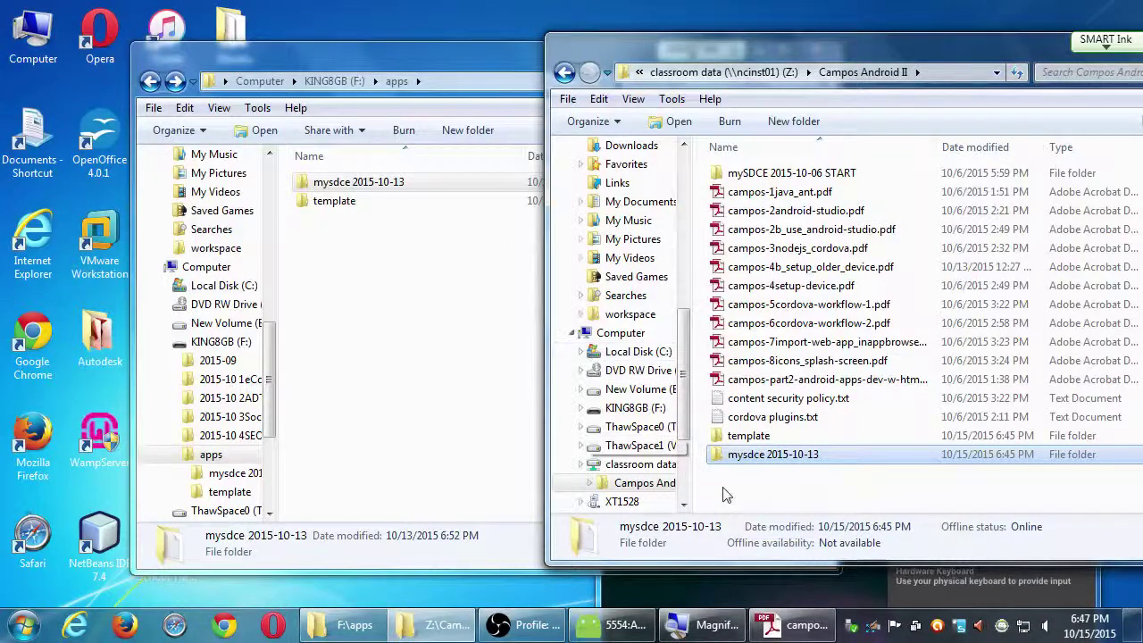
left_click(749, 502)
key("F5")
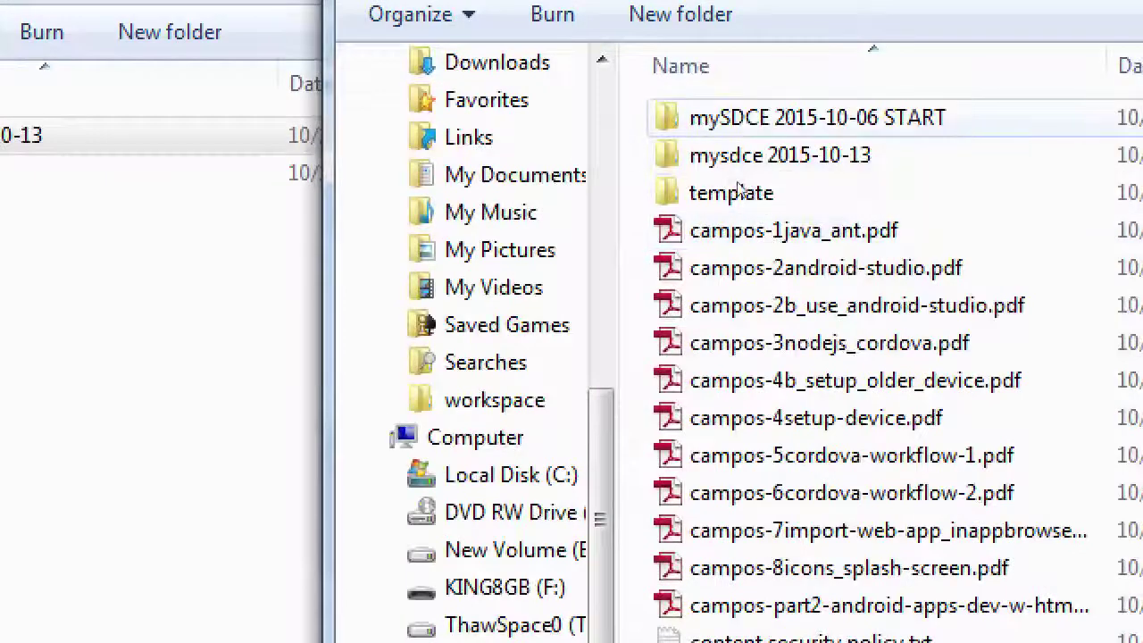
key("Down")
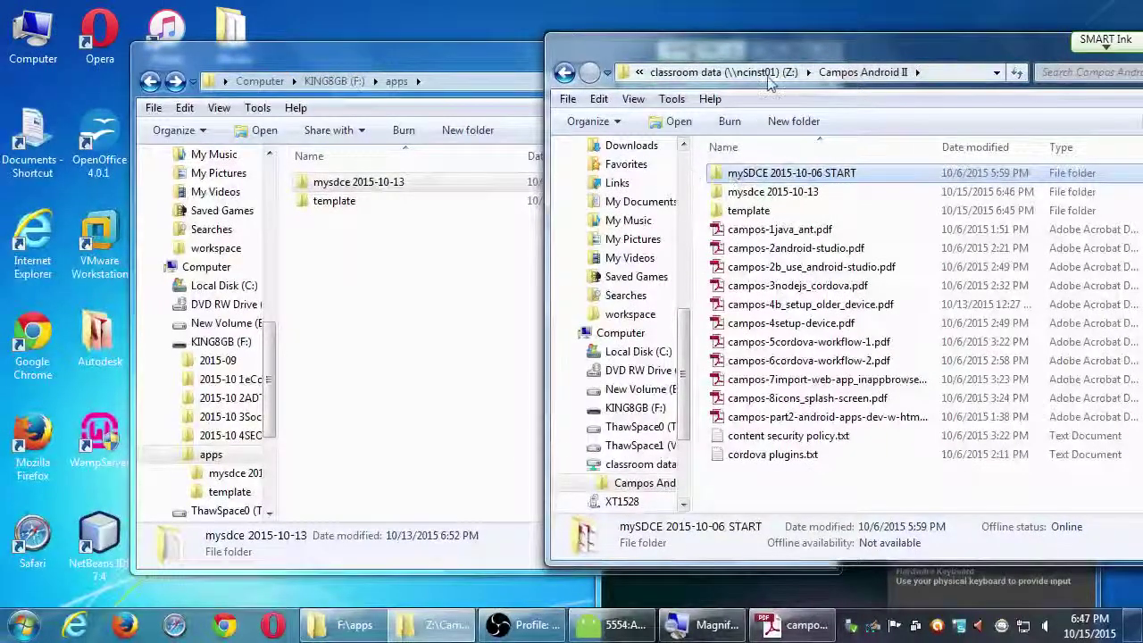
- Close the Campos Android II window and select the mysdce 2015-10-13 folder in the apps folder
left_click_drag(772, 59, 542, 242)
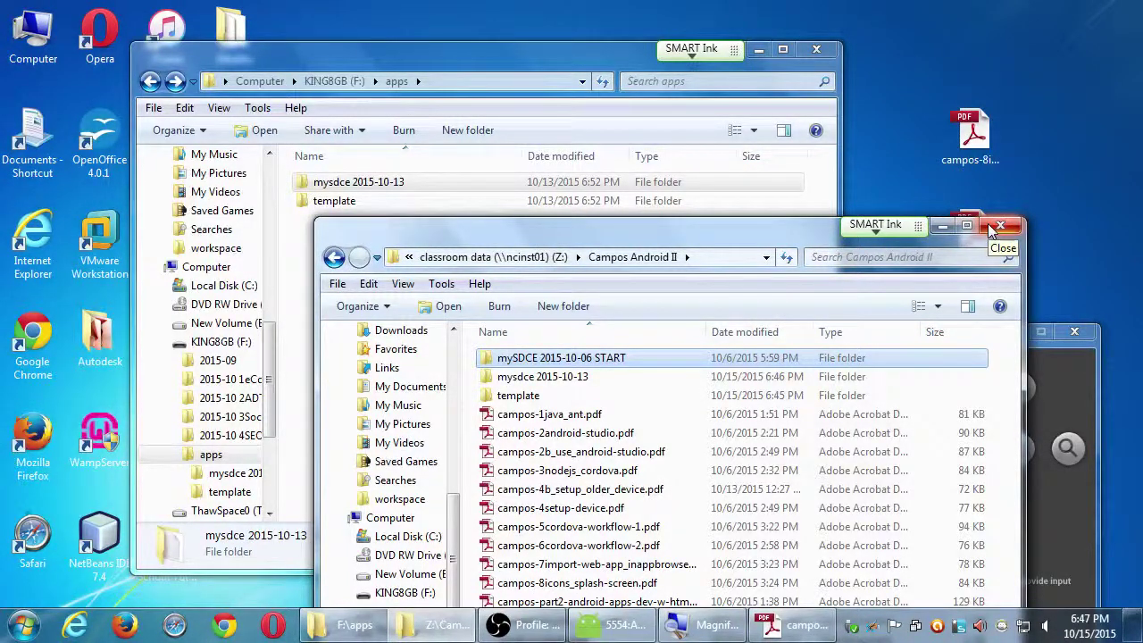
left_click(585, 380)
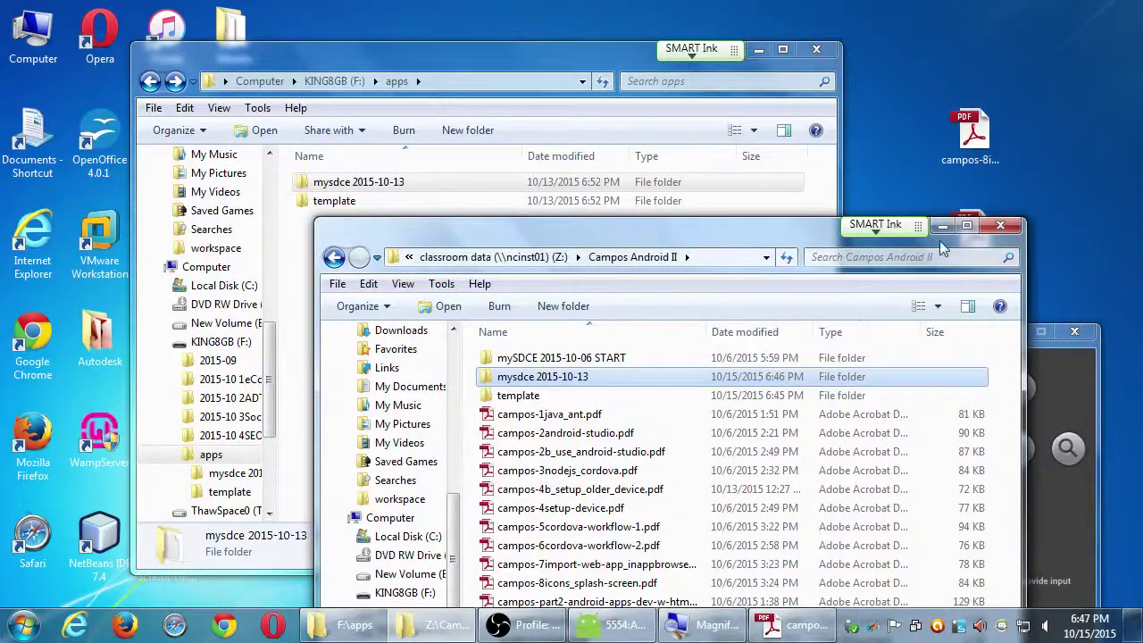
left_click(1000, 225)
left_click(471, 352)
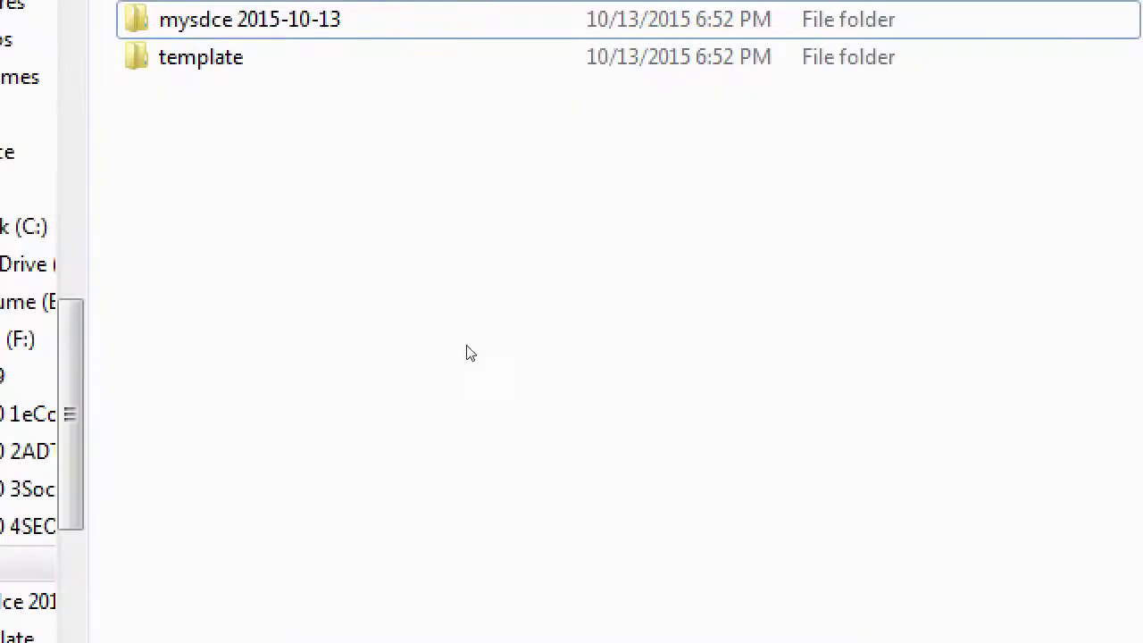
key("space")
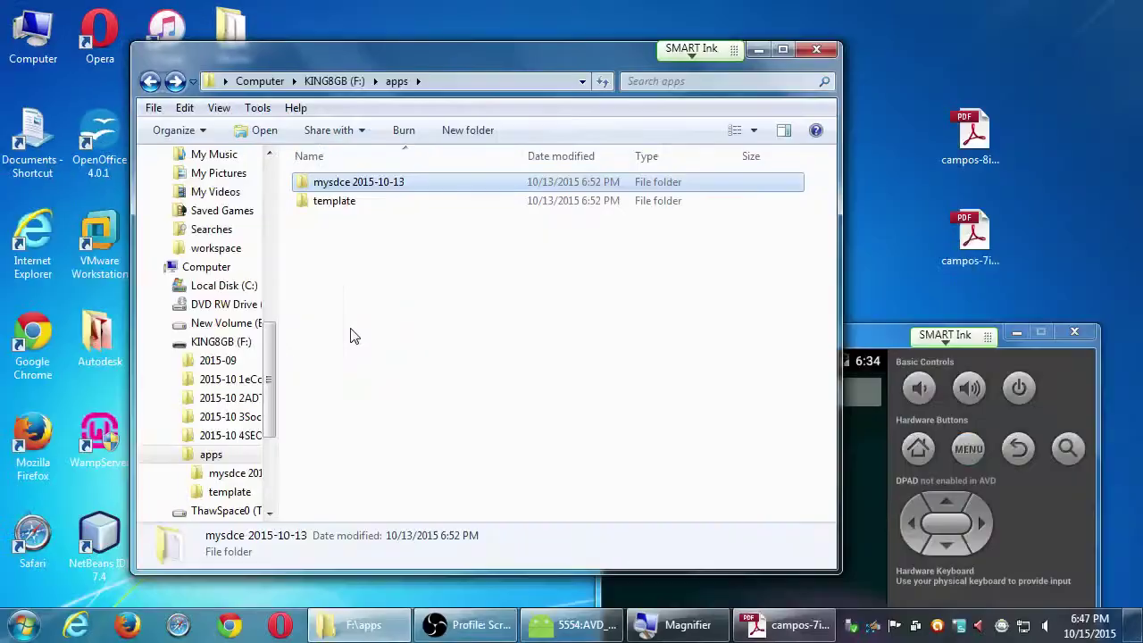
- Move the Android emulator window higher on the desktop and return to the apps folder
left_click_drag(857, 334, 887, 154)
left_click(505, 354)
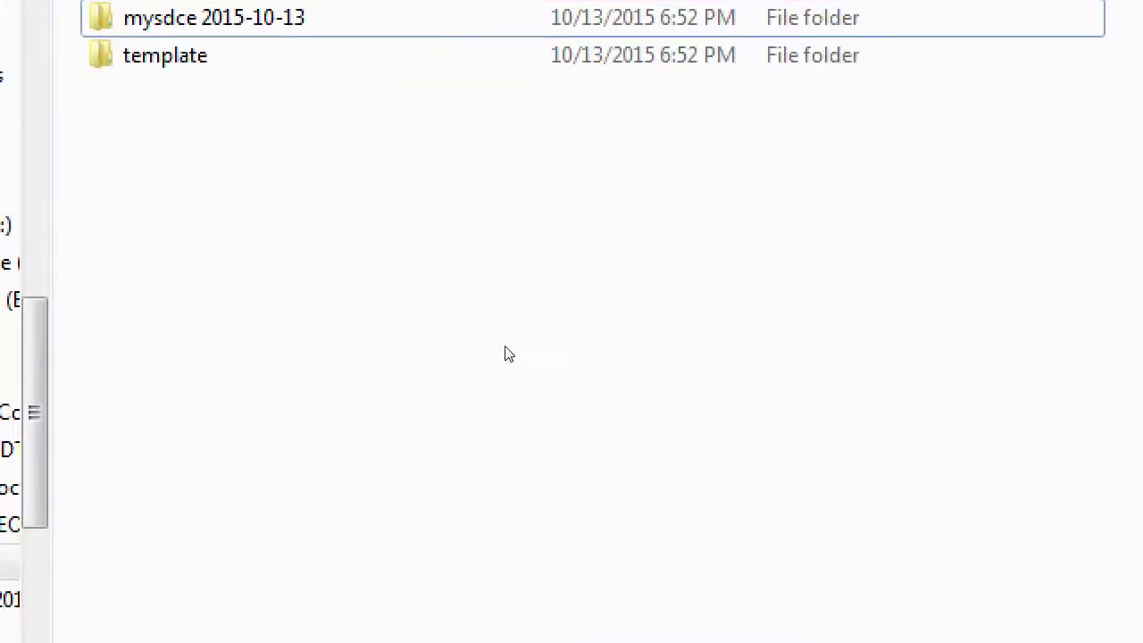
key("space")
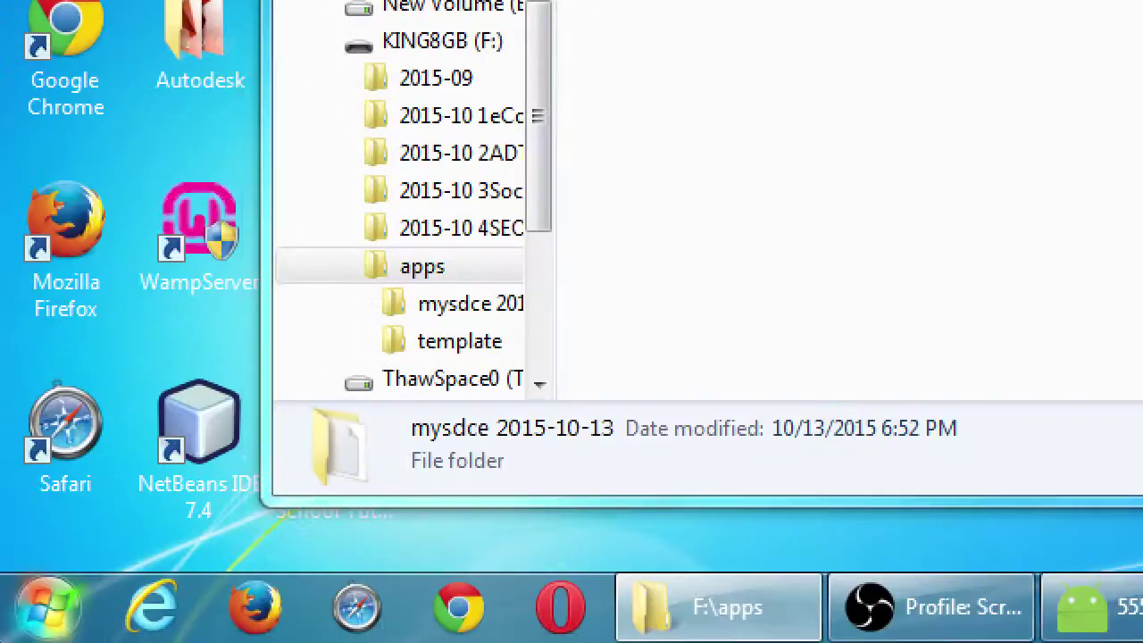
left_click(20, 612)
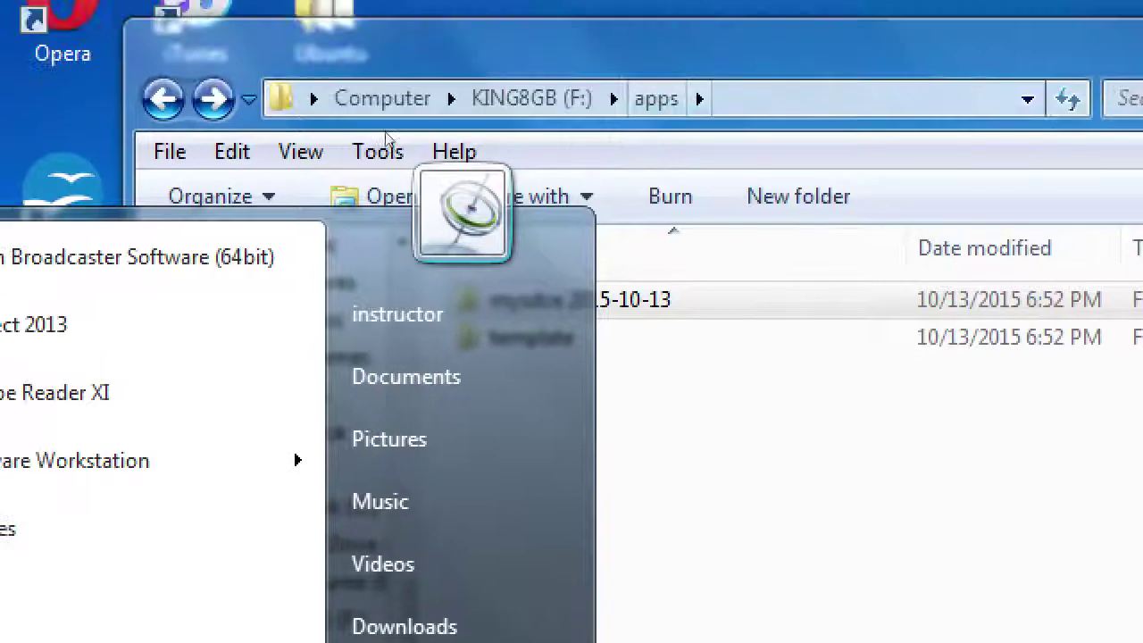
left_click(420, 286)
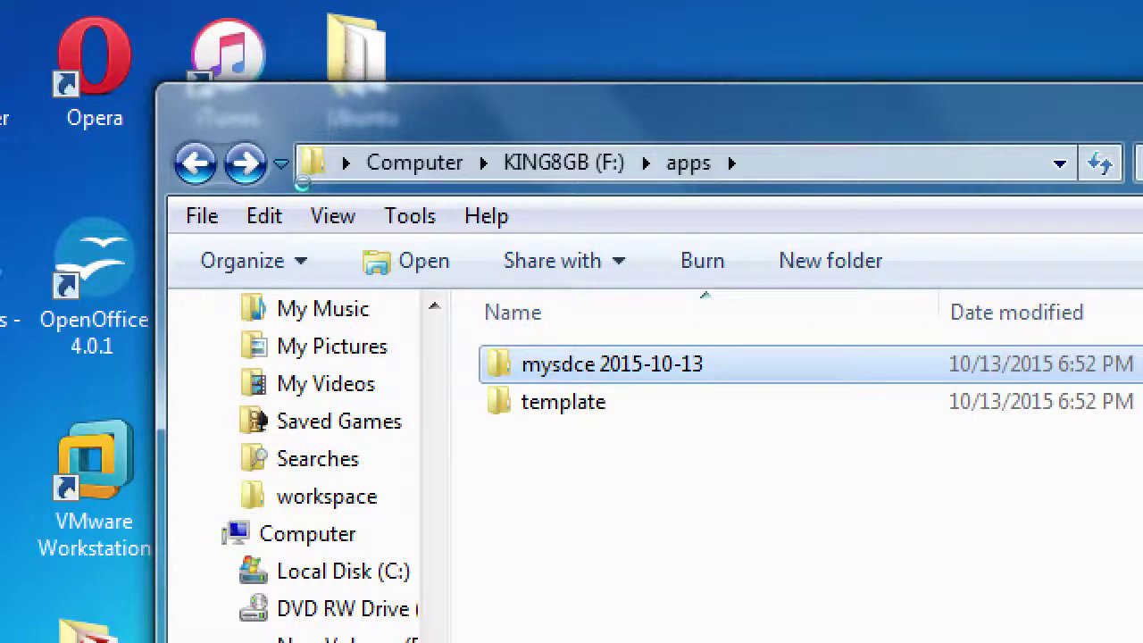
- Open a command window in the mysdce 2015-10-13 folder and close it again
key("shift+F10")
key("Down")
key("Down")
key("Down")
key("Down")
key("Down")
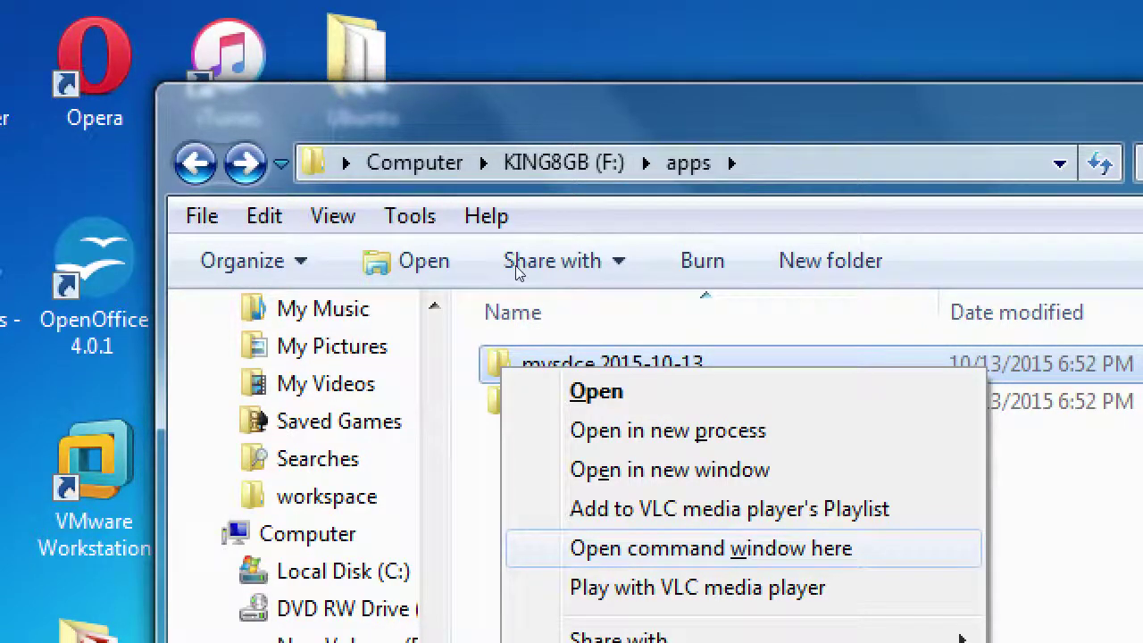
key("Return")
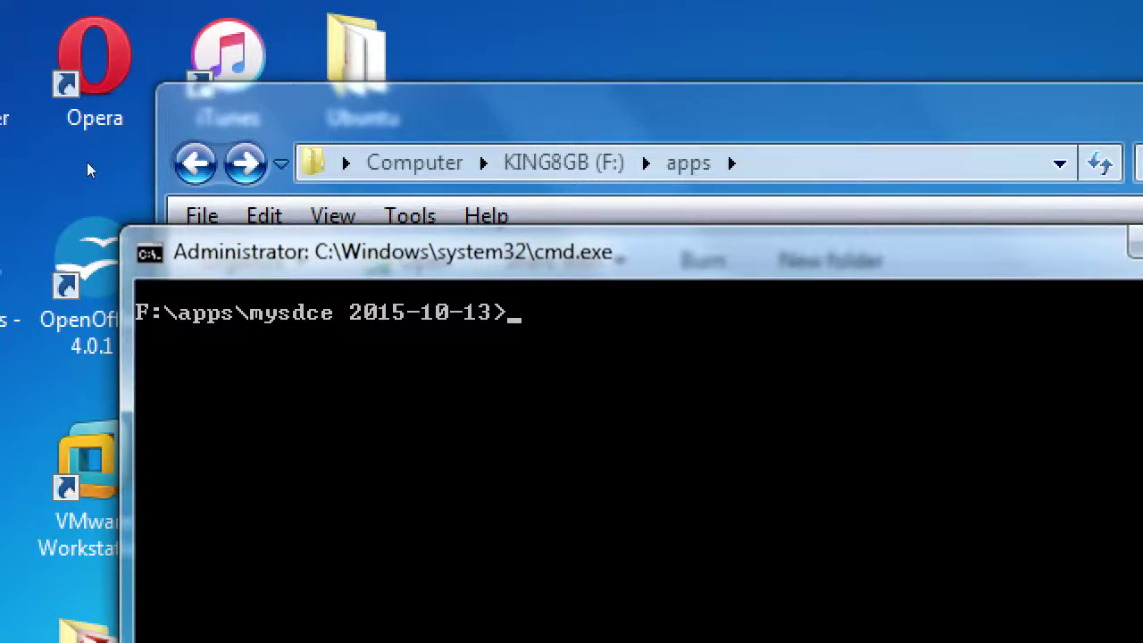
key("alt+F4")
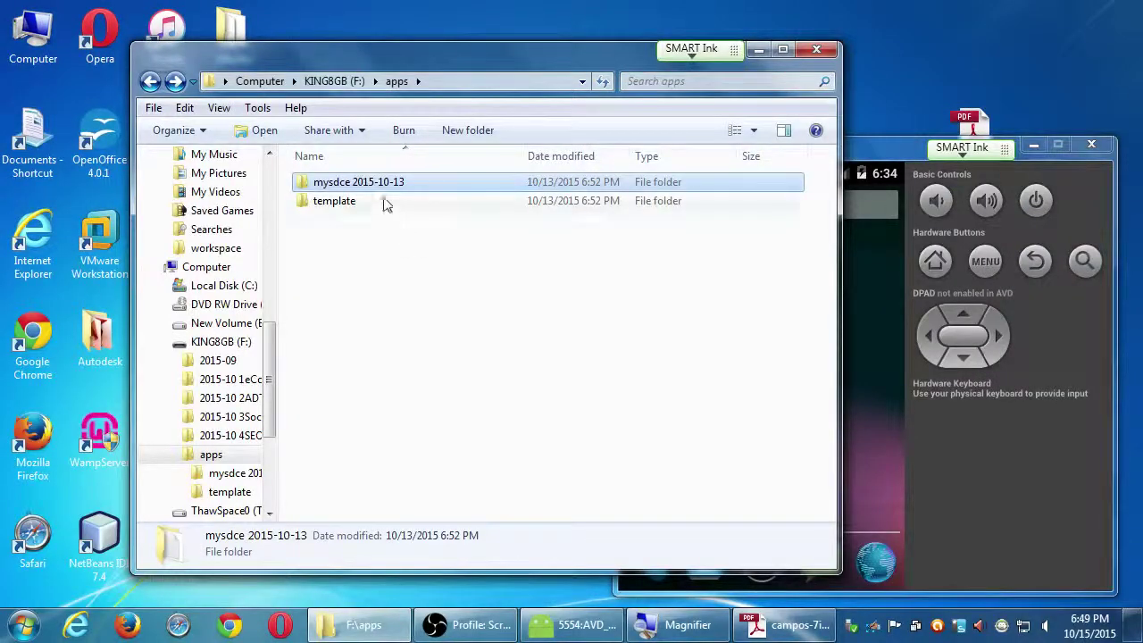
- Duplicate the mysdce 2015-10-13 folder inside the apps folder
left_click_drag(366, 187, 406, 259)
key("Escape")
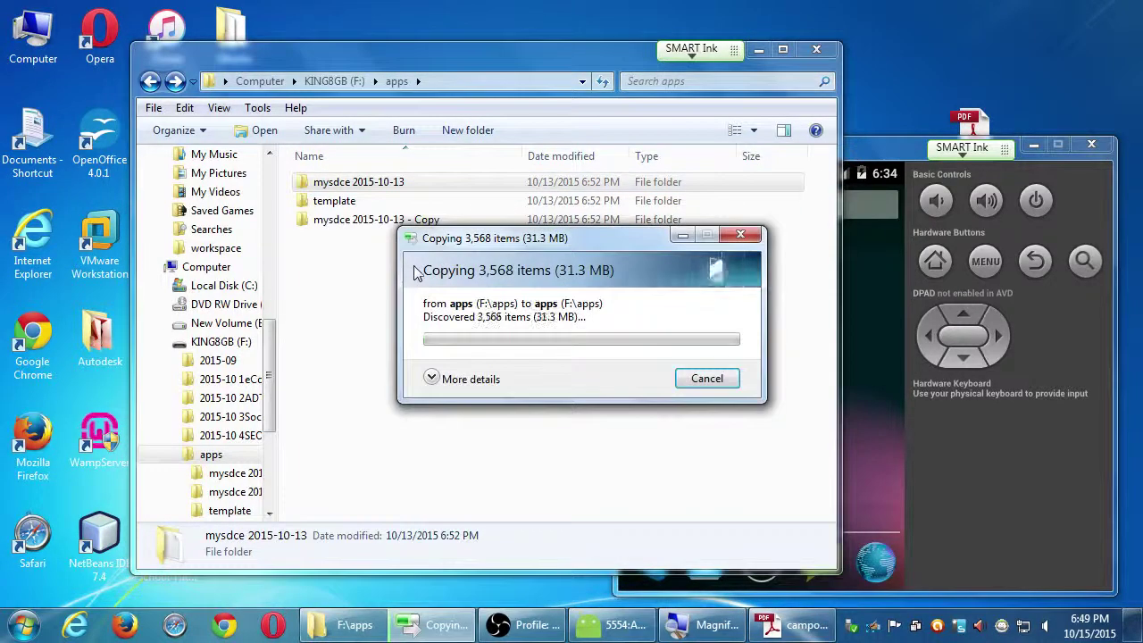
- Open a command window in the mysdce 2015-10-13 folder and list the project's platforms with "cordova platform"
right_click(391, 182)
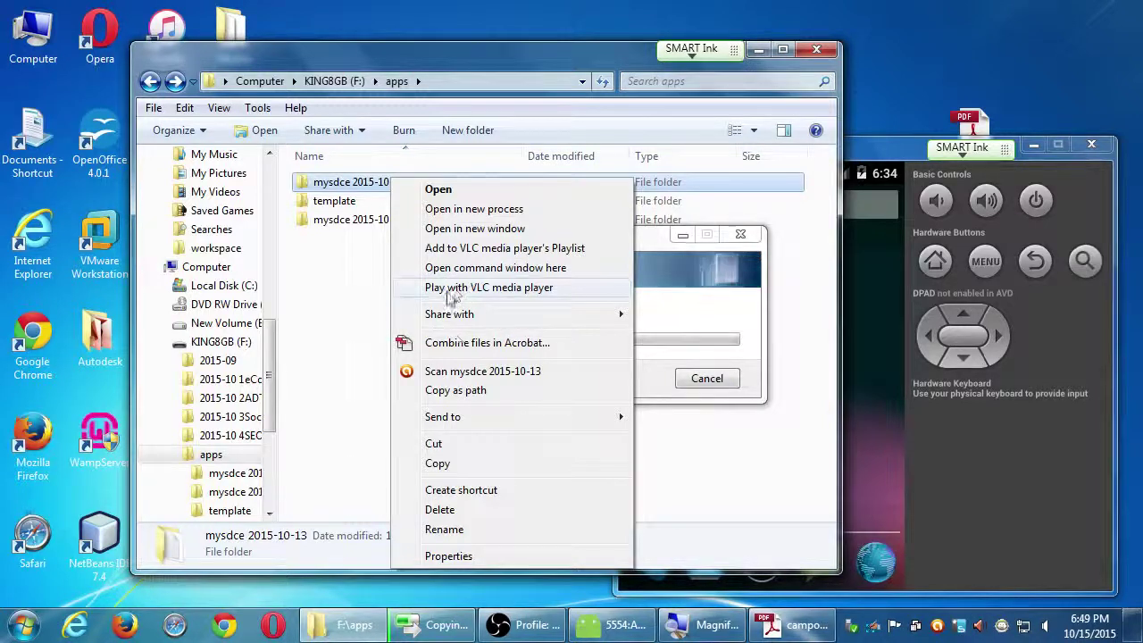
left_click(468, 267)
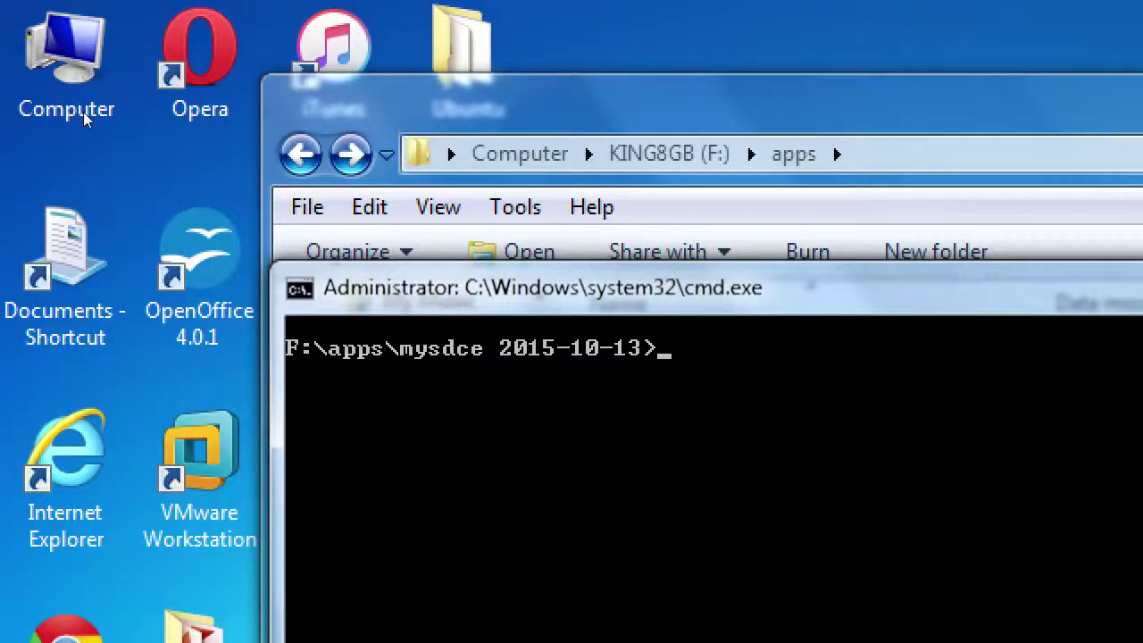
type("cordova platfo")
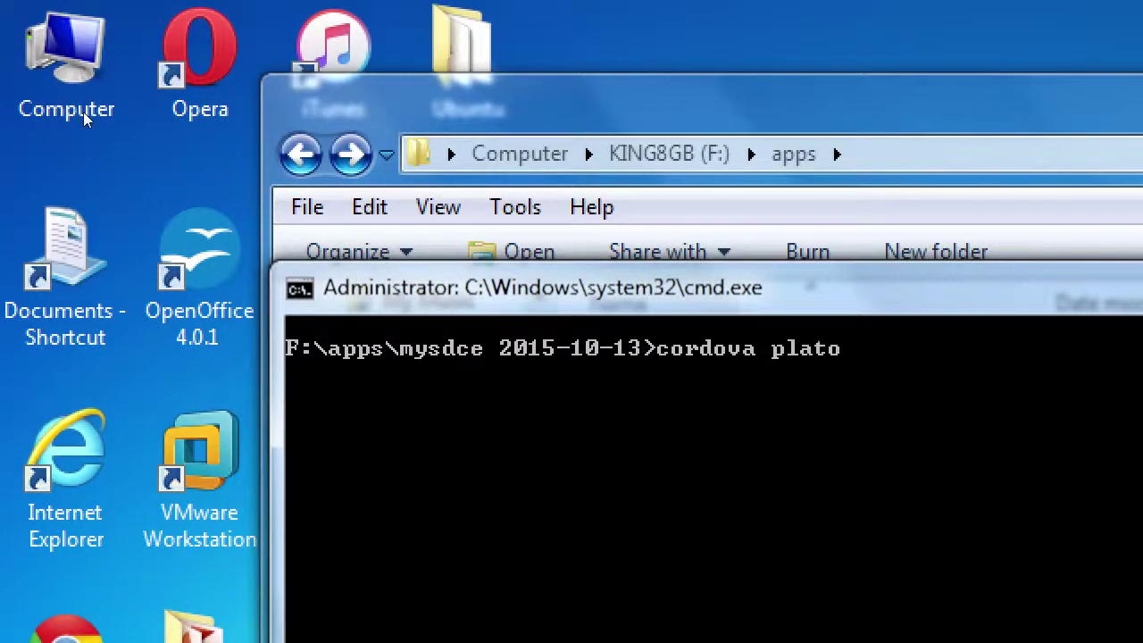
type("r")
key("BackSpace")
key("BackSpace")
type("form")
key("Return")
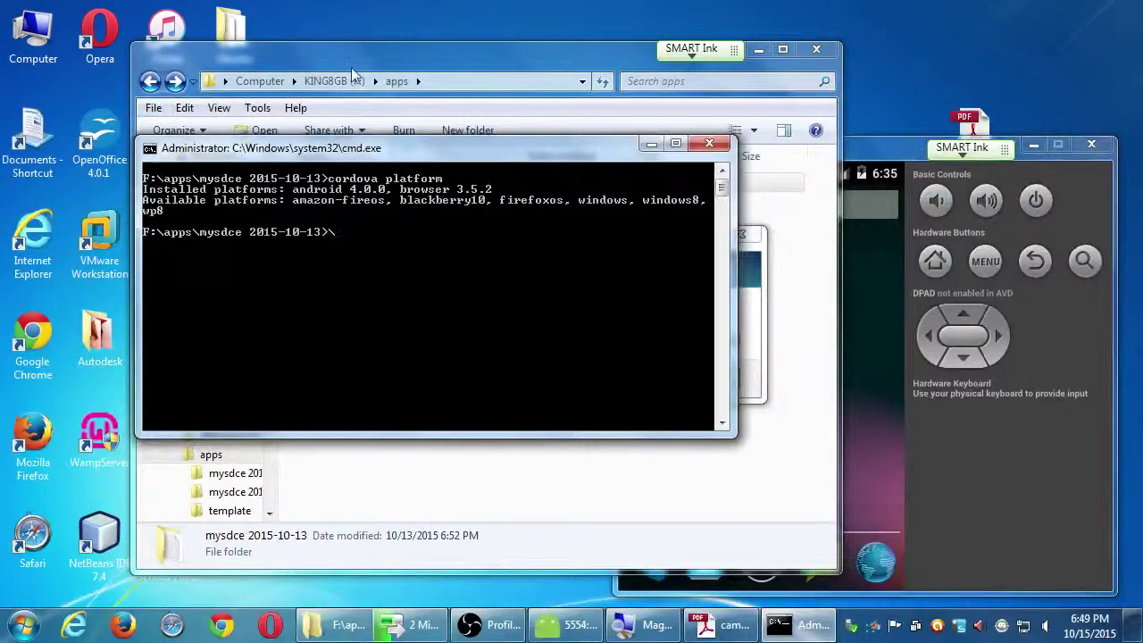
- Enter the "cordova run android" command for the mysdce 2015-10-13 project in the command window
left_click_drag(386, 156, 326, 118)
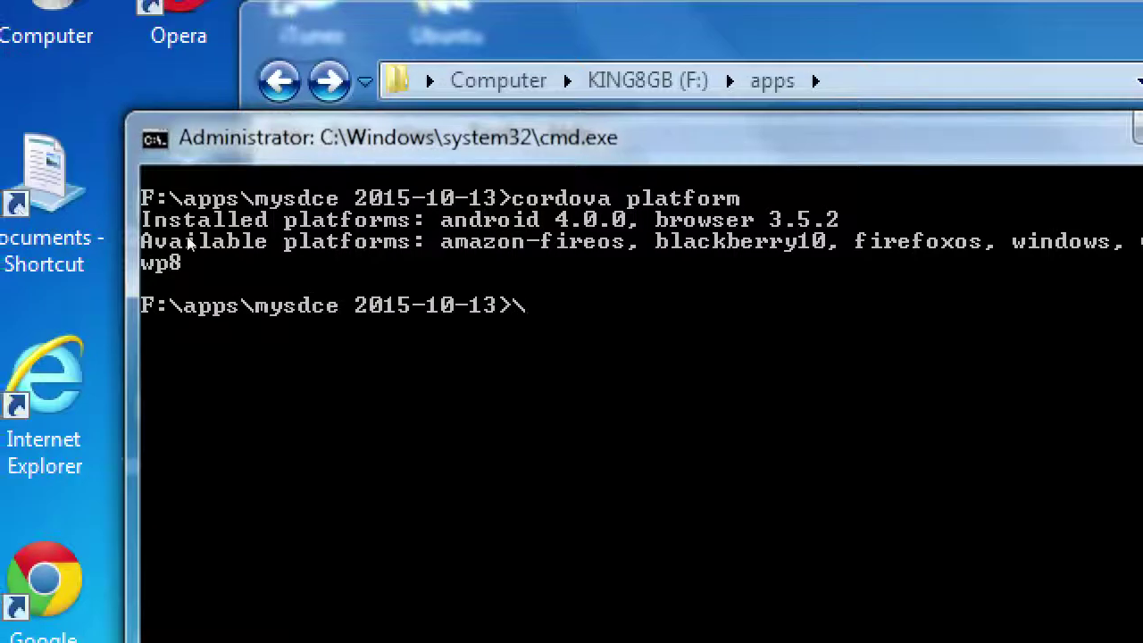
type("c")
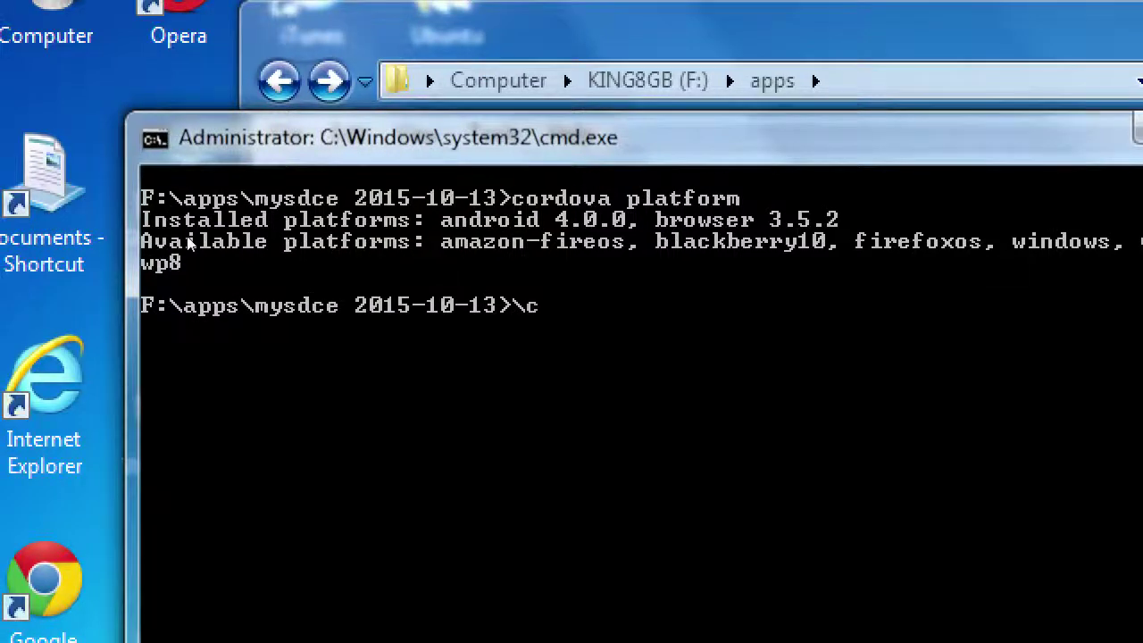
type("ordova ru")
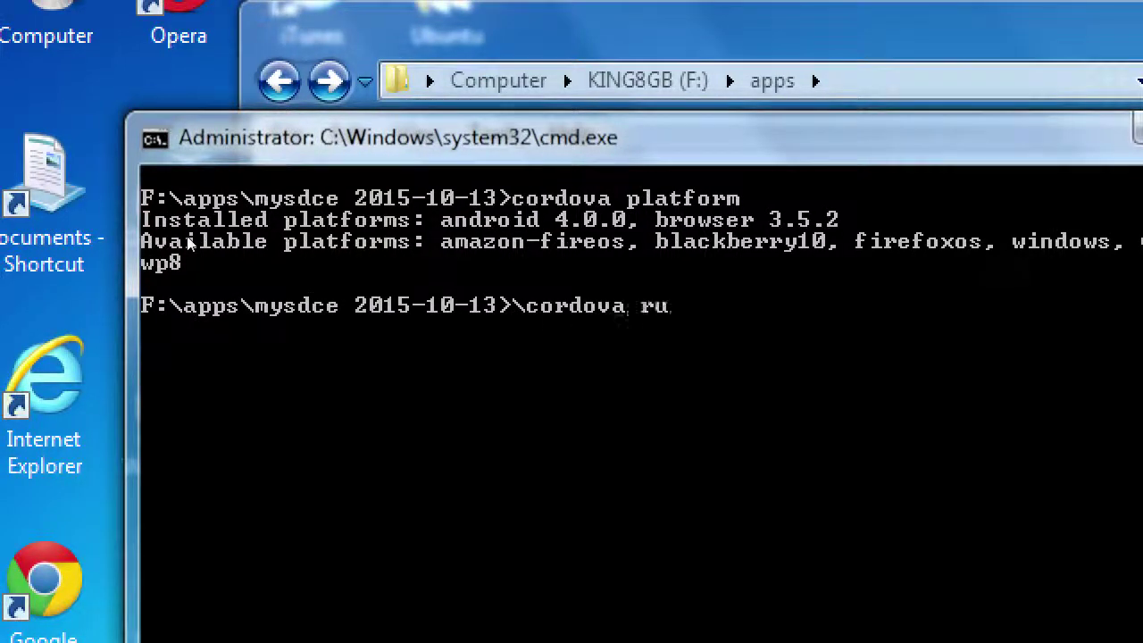
type("n android")
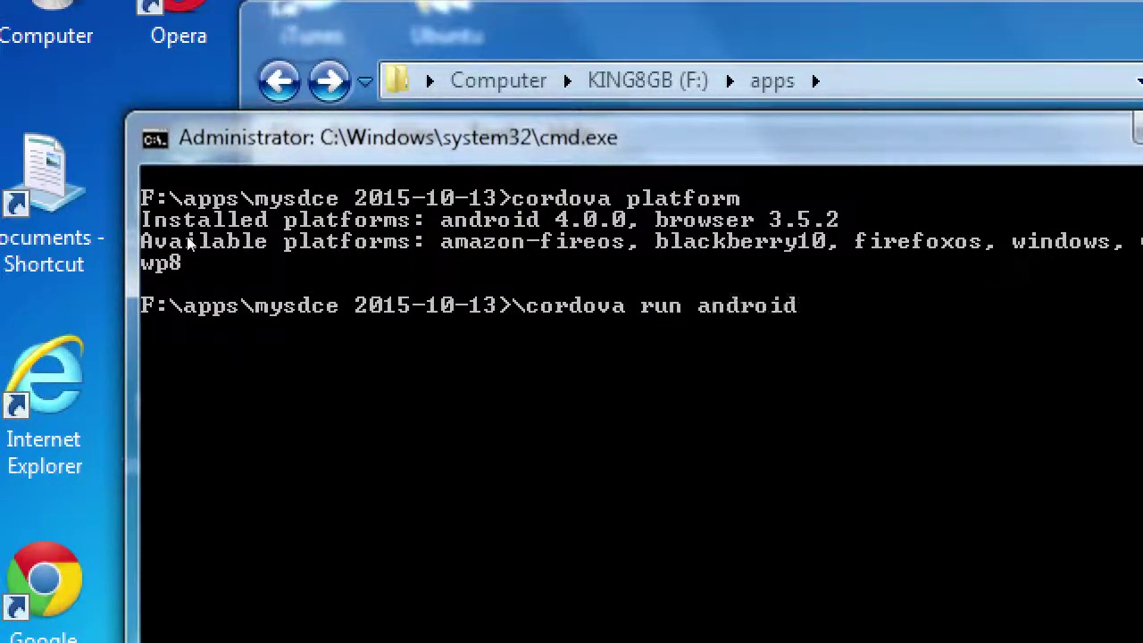